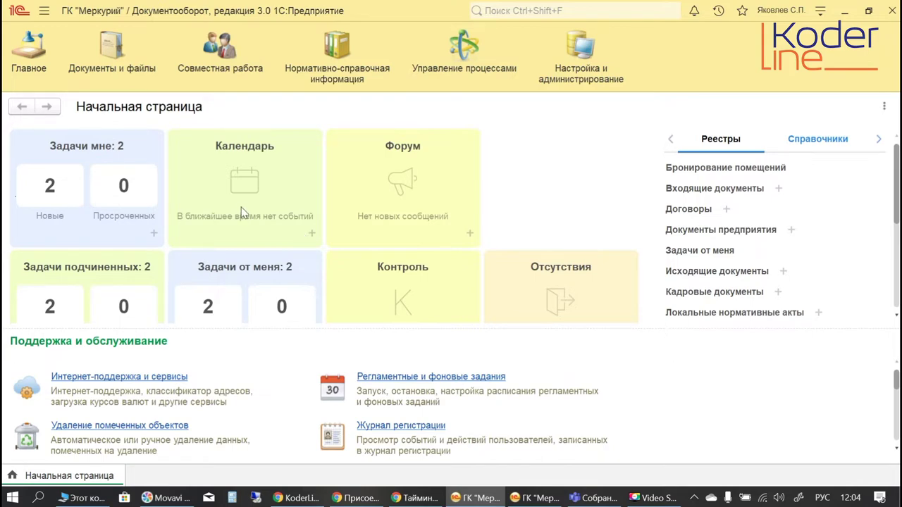
- Review the company's structure and staff in the Сотрудники и подразделения directory and close it
{"action": "left_click", "coordinate": [320, 71]}
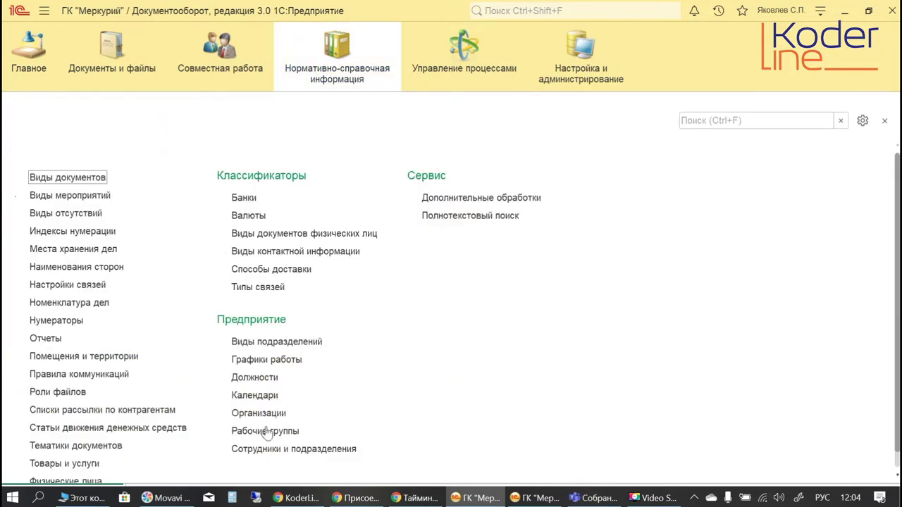
{"action": "scroll", "coordinate": [232, 454], "scroll_direction": "down", "scroll_amount": 1}
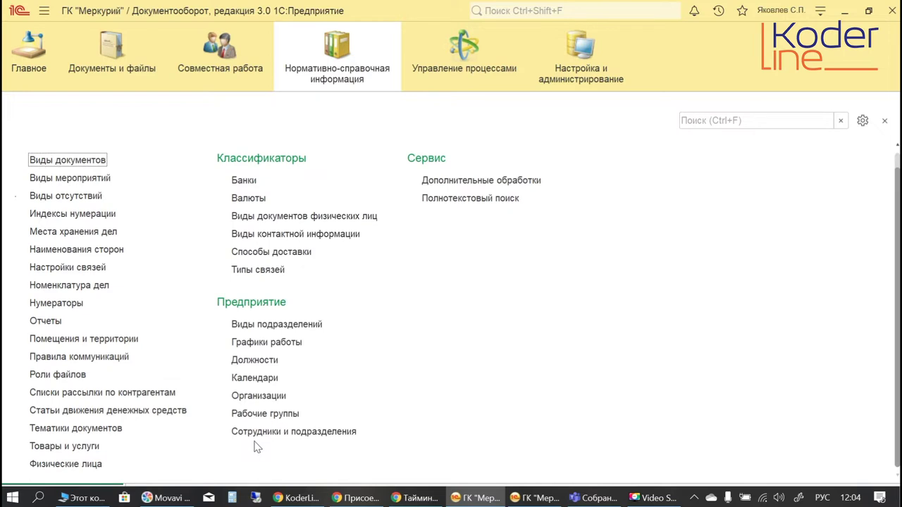
{"action": "left_click", "coordinate": [255, 432]}
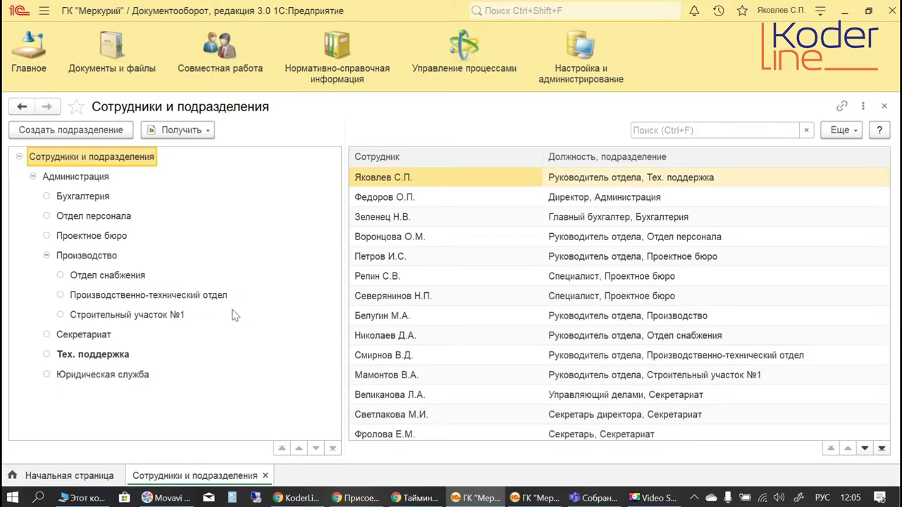
{"action": "left_click", "coordinate": [886, 105]}
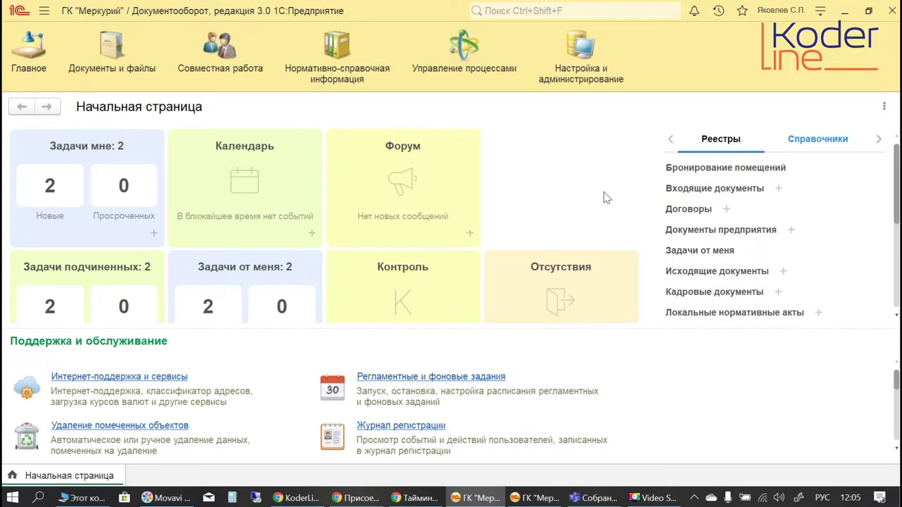
- Create a new document in Документы предприятия from the template found by searching "трудовой договор"
{"action": "left_click", "coordinate": [101, 78]}
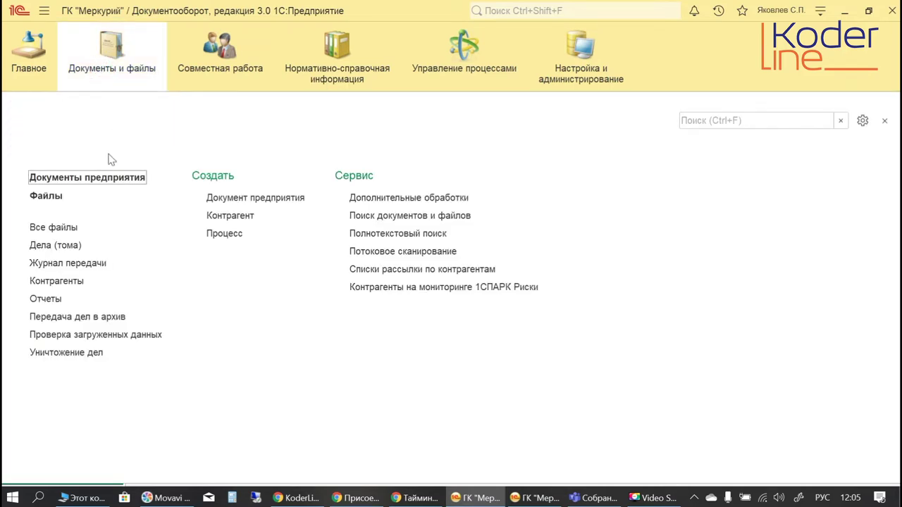
{"action": "left_click", "coordinate": [88, 178]}
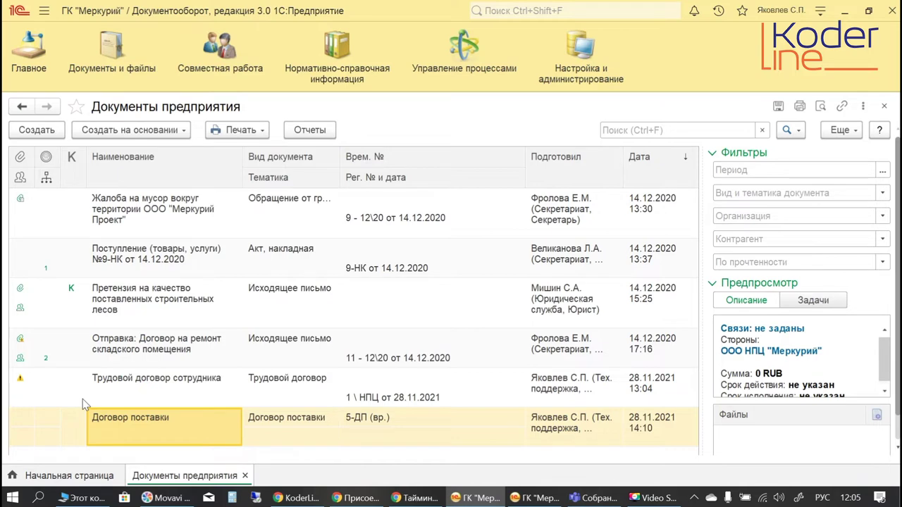
{"action": "left_click", "coordinate": [106, 391]}
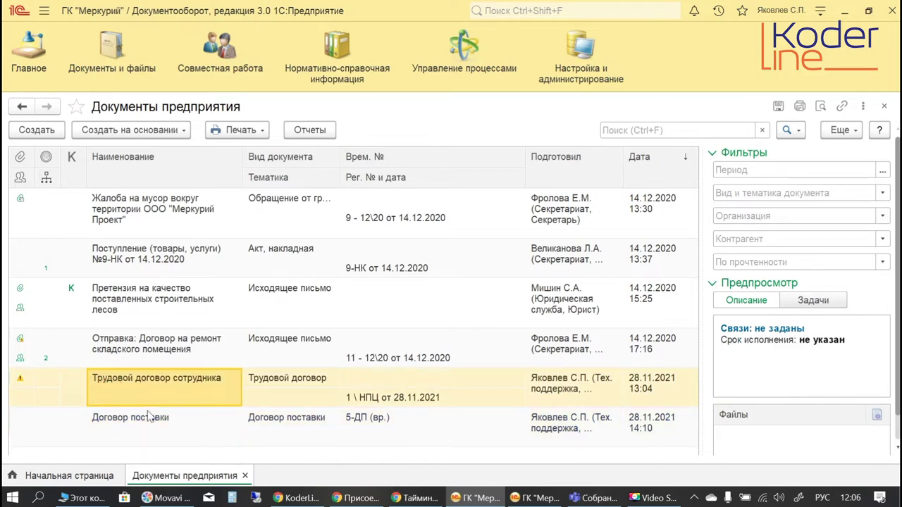
{"action": "left_click", "coordinate": [39, 131]}
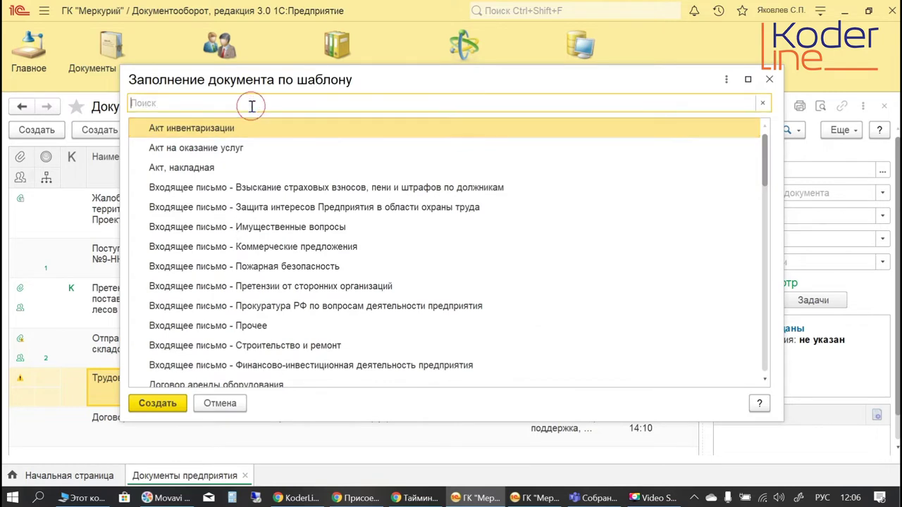
{"action": "type", "text": "трудовой договор"}
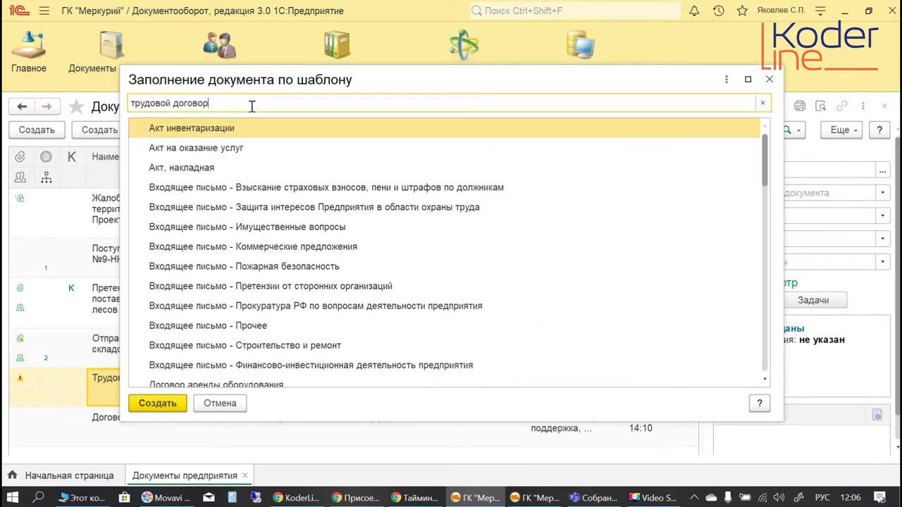
{"action": "double_click", "coordinate": [231, 129]}
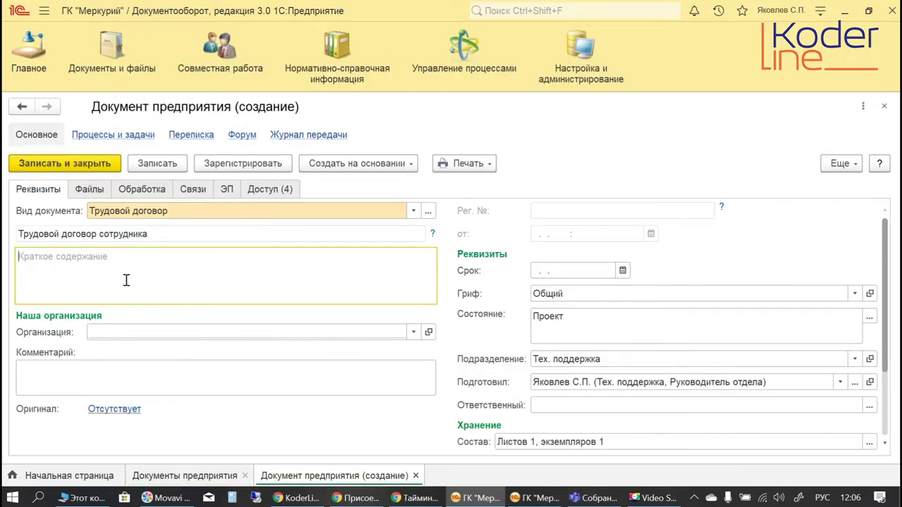
- Try to edit the new employment contract's name and read the hint about editing it
{"action": "left_click", "coordinate": [162, 235]}
{"action": "left_click", "coordinate": [177, 236]}
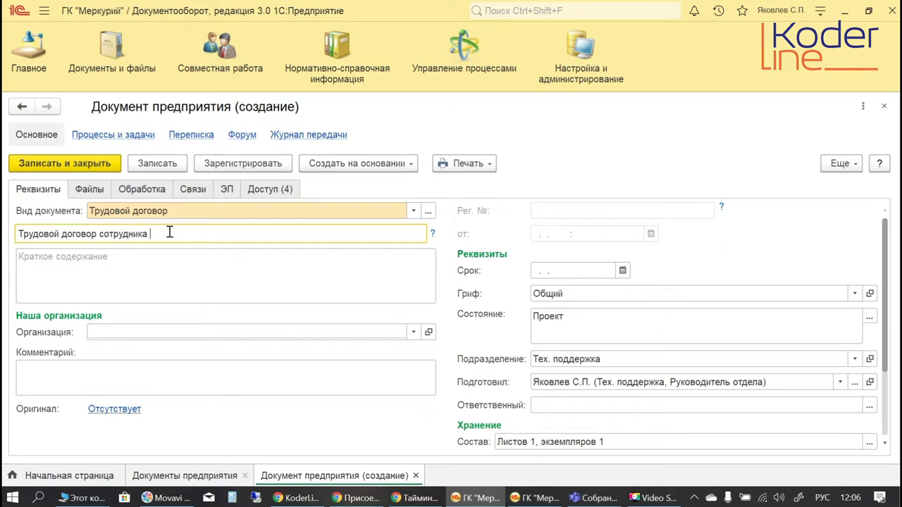
{"action": "left_click", "coordinate": [195, 288]}
{"action": "left_click", "coordinate": [176, 237]}
{"action": "left_click", "coordinate": [199, 234]}
{"action": "left_click", "coordinate": [221, 273]}
{"action": "type", "text": "прп"}
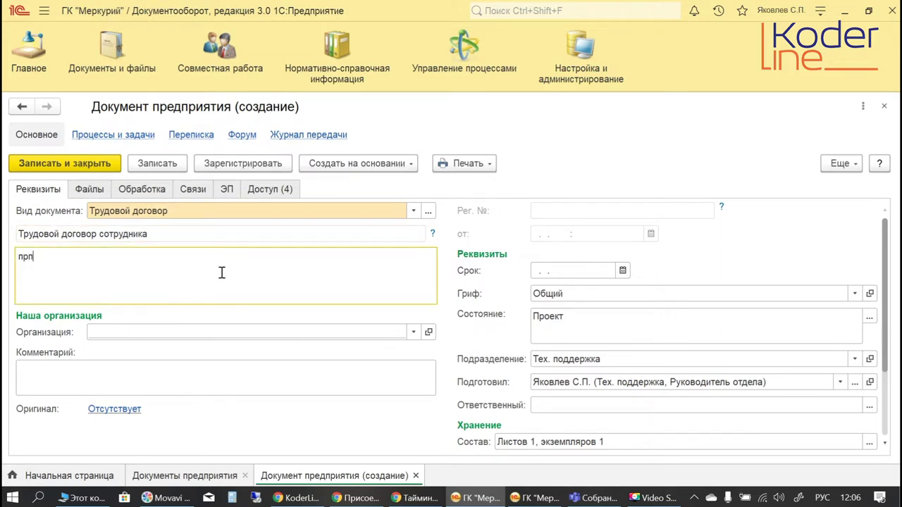
{"action": "key", "text": "BackSpace"}
{"action": "key", "text": "BackSpace"}
{"action": "left_click", "coordinate": [172, 234]}
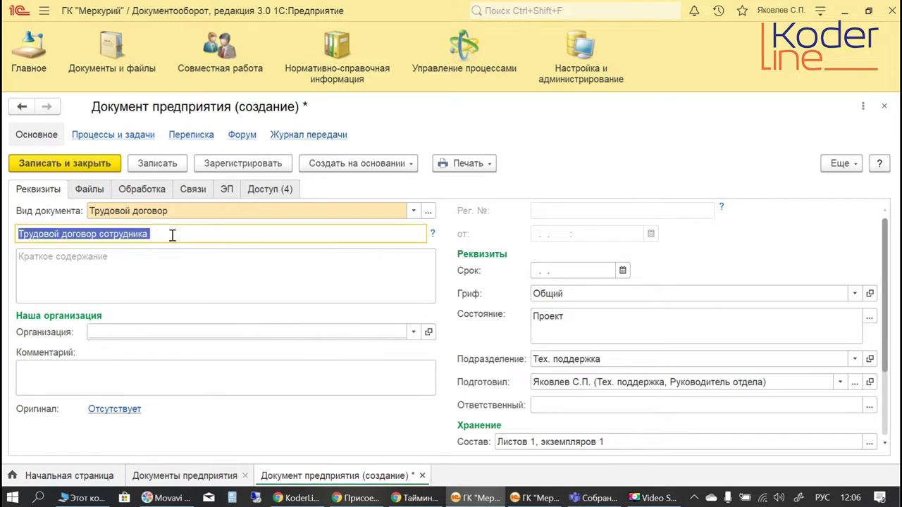
{"action": "left_click", "coordinate": [322, 266]}
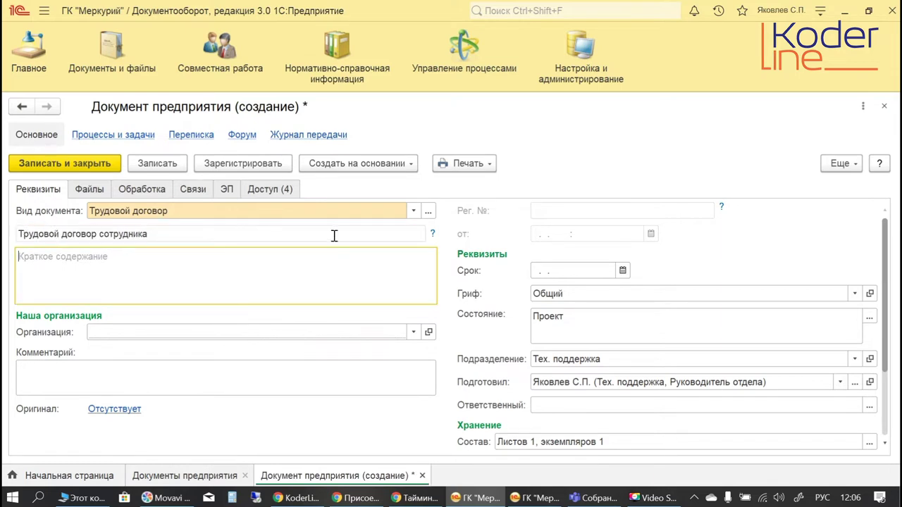
{"action": "left_click", "coordinate": [431, 232]}
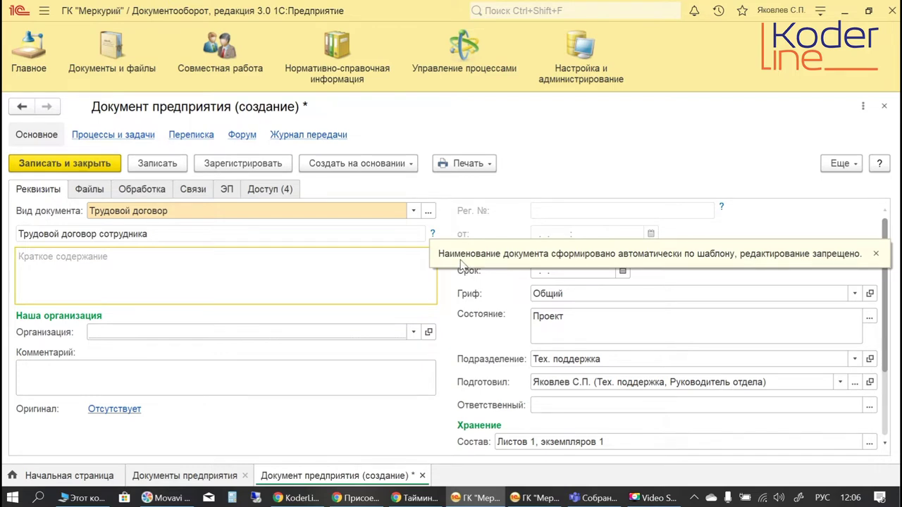
{"action": "left_click", "coordinate": [873, 255]}
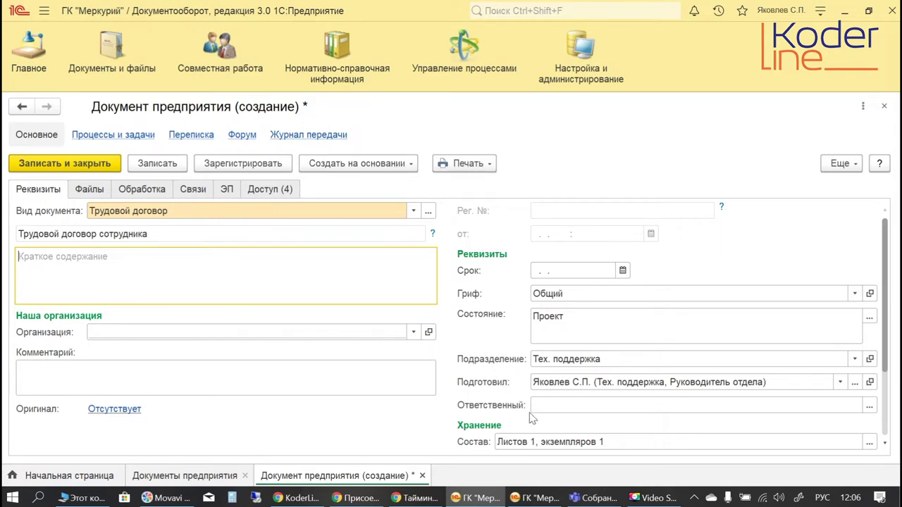
- Set the contract's organization to ООО НПЦ "Меркурий" and save the document without closing it
{"action": "left_click", "coordinate": [568, 404]}
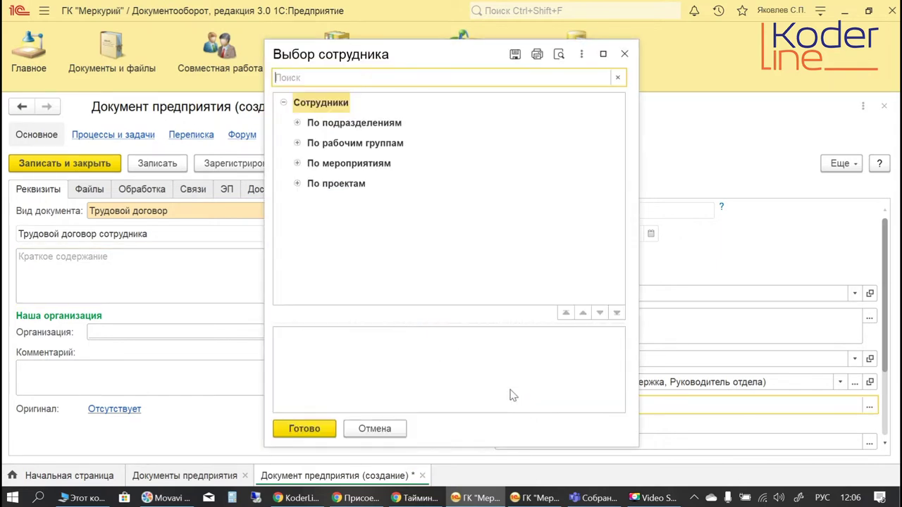
{"action": "left_click", "coordinate": [624, 54]}
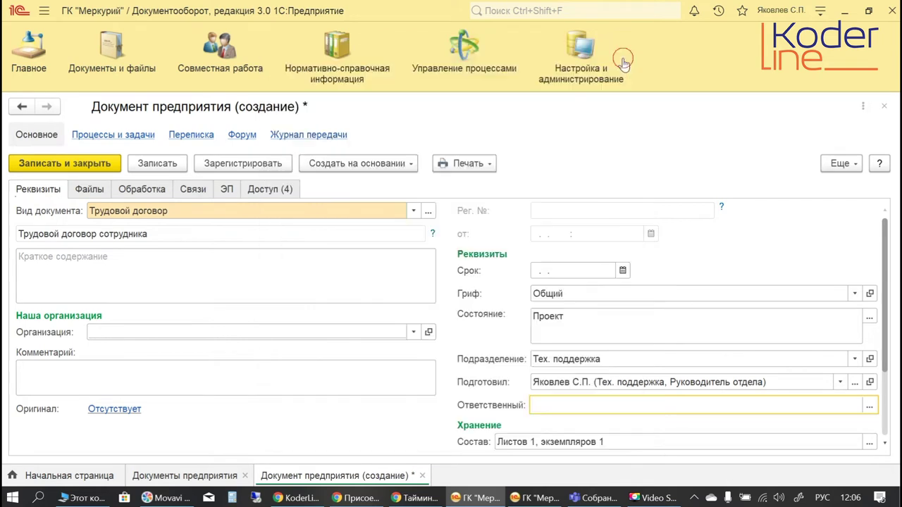
{"action": "left_click", "coordinate": [106, 331]}
{"action": "left_click", "coordinate": [128, 371]}
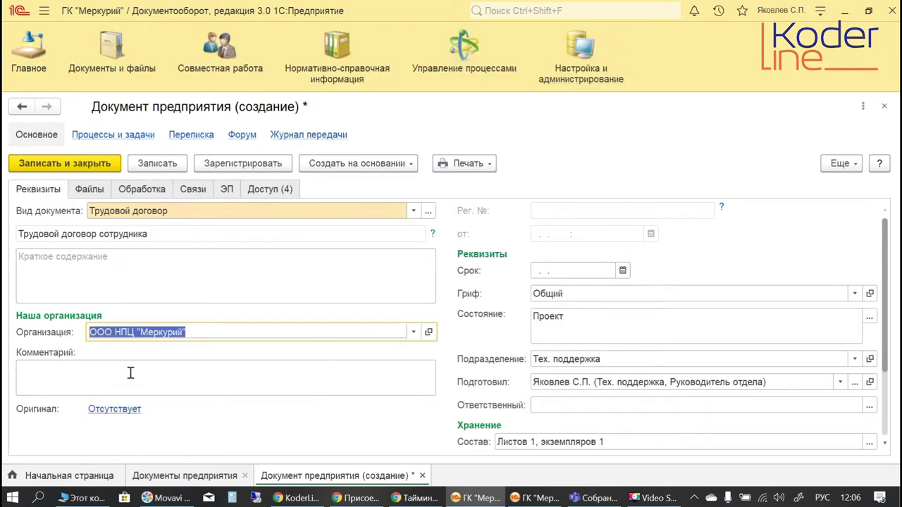
{"action": "left_click", "coordinate": [277, 407]}
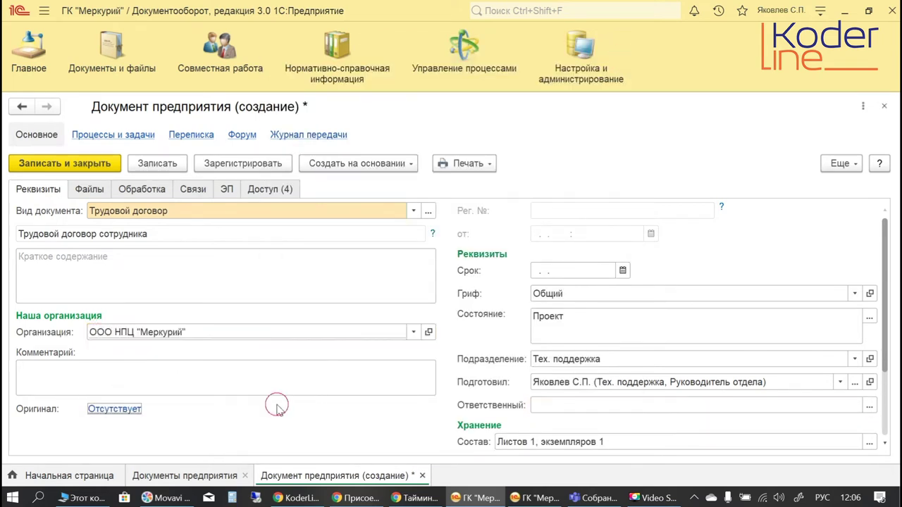
{"action": "left_click", "coordinate": [156, 169]}
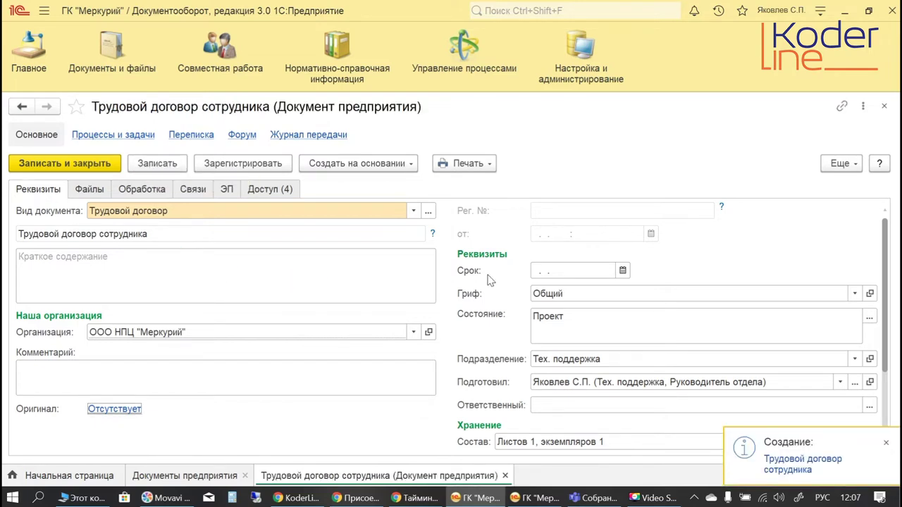
- File the contract in the 2021 case volume "Трудовые договоры (том №1)" of Отдел персонала
{"action": "scroll", "coordinate": [493, 289], "scroll_direction": "down", "scroll_amount": 3}
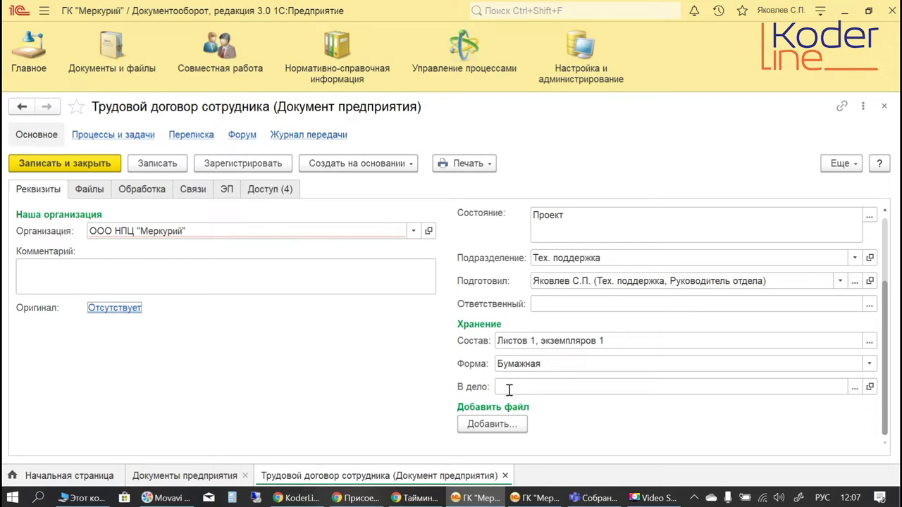
{"action": "left_click", "coordinate": [509, 388]}
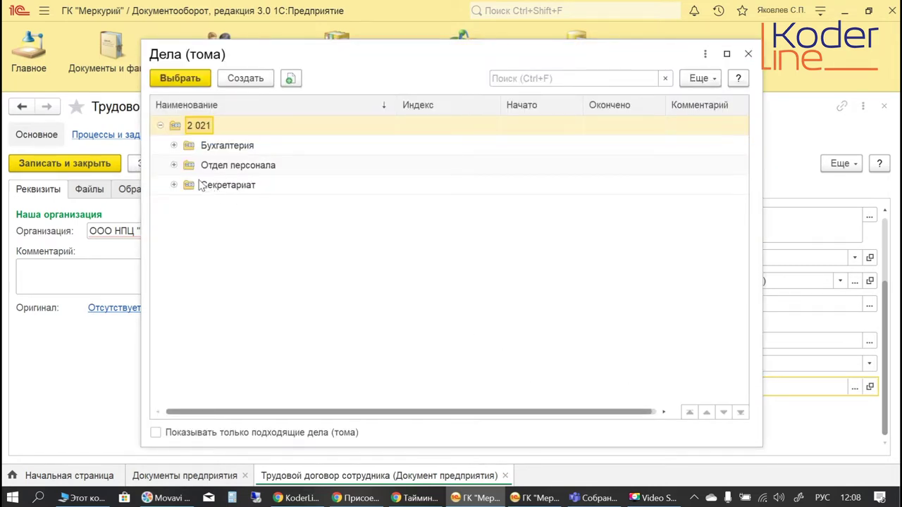
{"action": "left_click", "coordinate": [174, 146]}
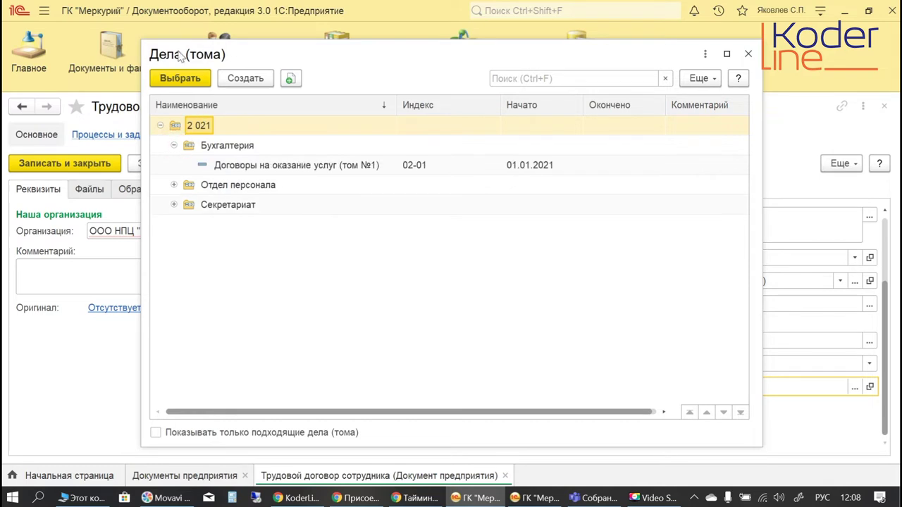
{"action": "left_click", "coordinate": [174, 184]}
{"action": "left_click", "coordinate": [174, 224]}
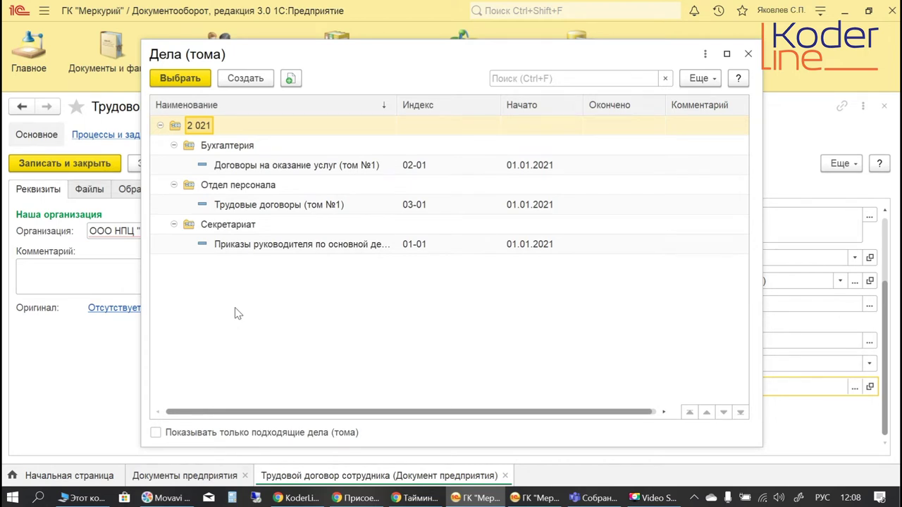
{"action": "left_click", "coordinate": [264, 168]}
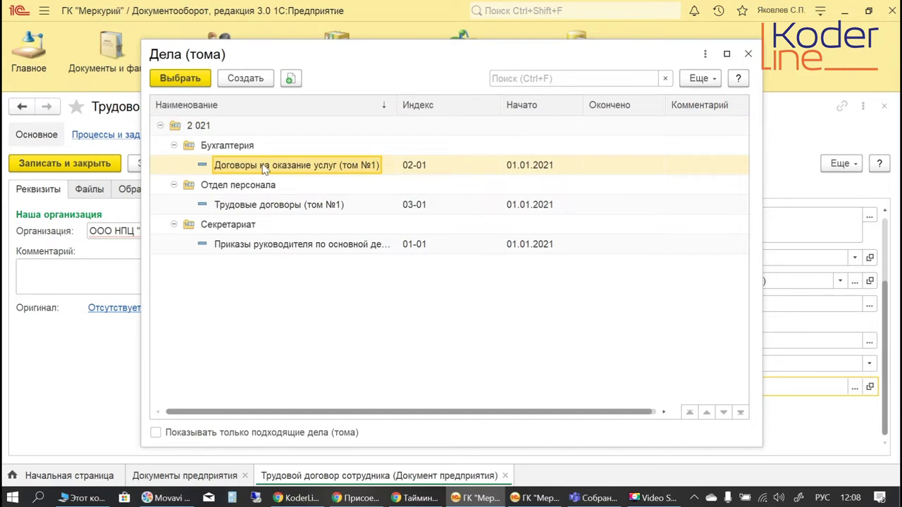
{"action": "left_click", "coordinate": [259, 145]}
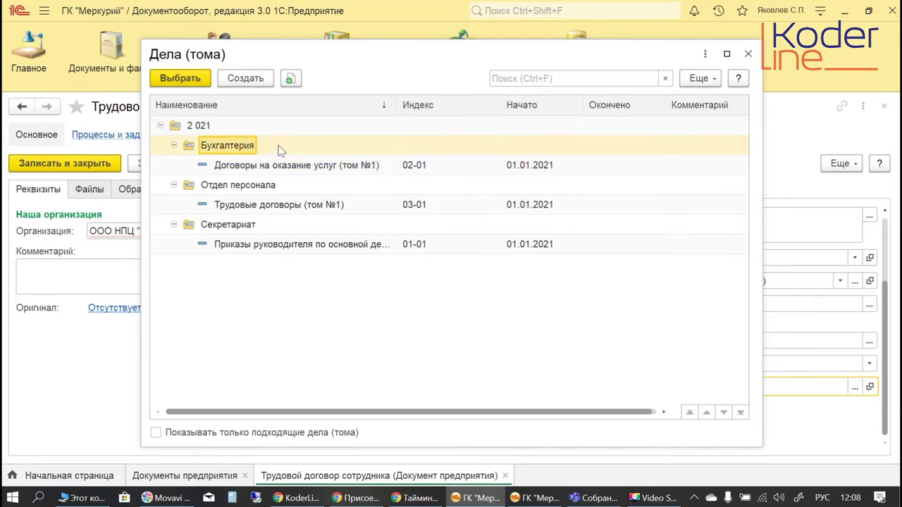
{"action": "left_click", "coordinate": [292, 169]}
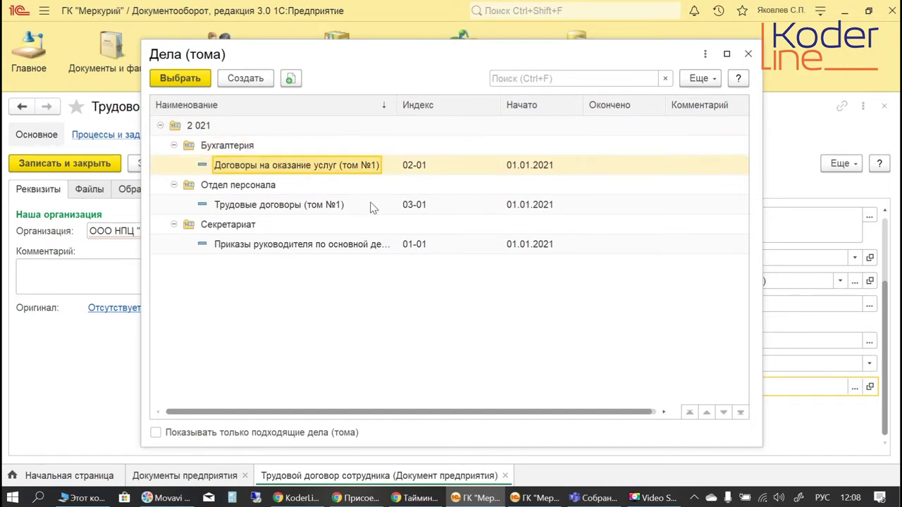
{"action": "left_click", "coordinate": [433, 170]}
{"action": "left_click", "coordinate": [292, 169]}
{"action": "left_click", "coordinate": [255, 210]}
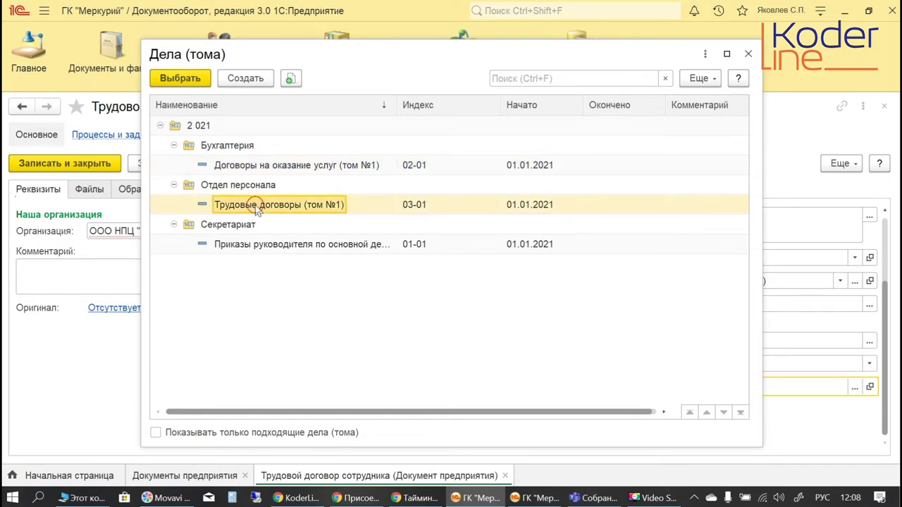
{"action": "double_click", "coordinate": [303, 206]}
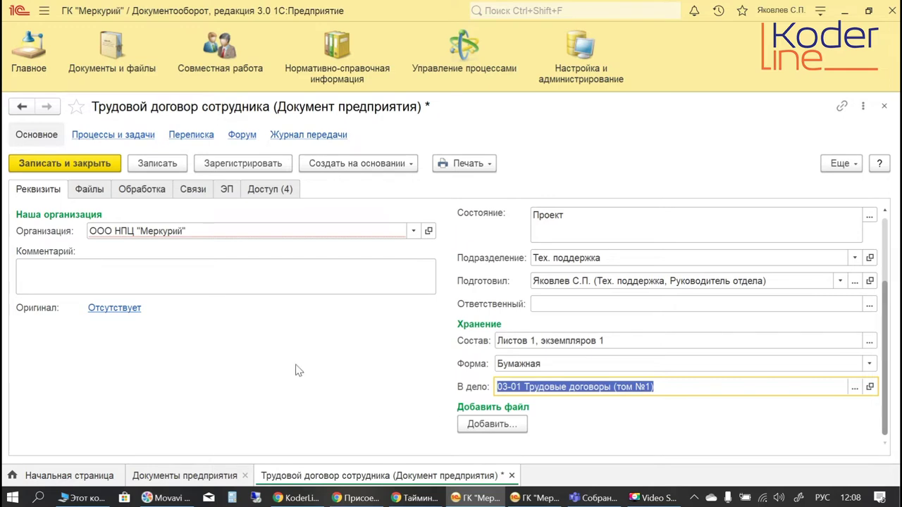
- Open Номенклатура дел for 2021, expand the Администрация section and view the case headings of Отдел персонала
{"action": "left_click", "coordinate": [580, 83]}
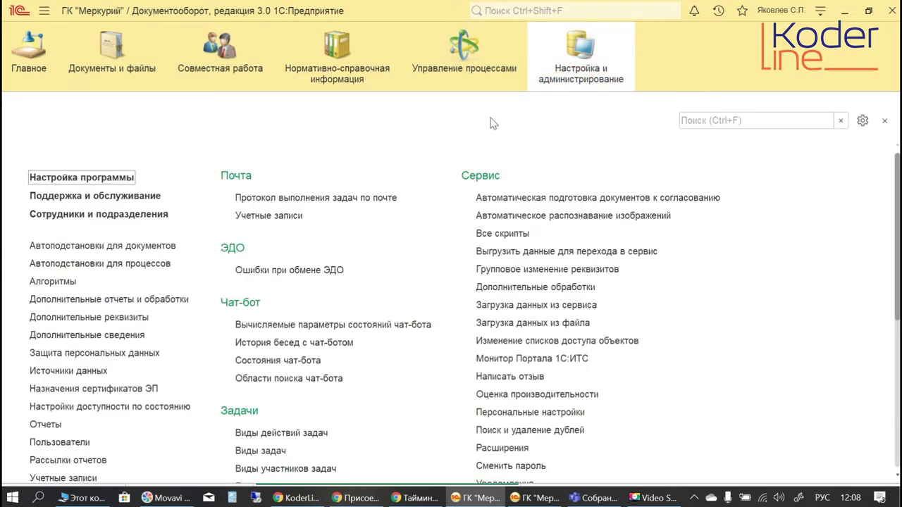
{"action": "left_click", "coordinate": [337, 73]}
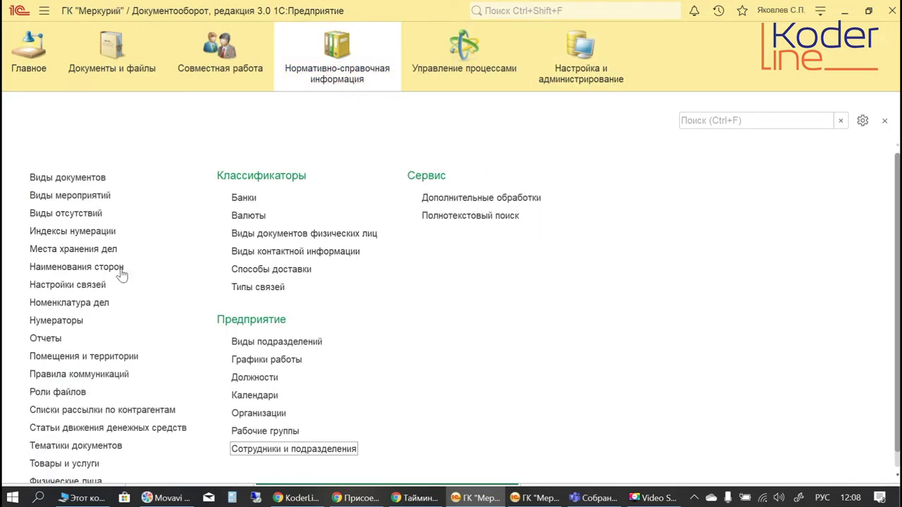
{"action": "left_click", "coordinate": [77, 305]}
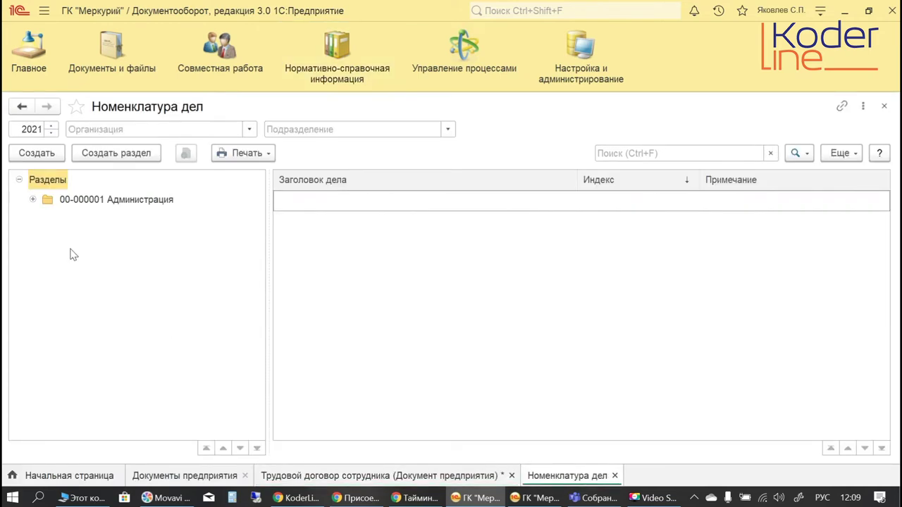
{"action": "left_click", "coordinate": [32, 200]}
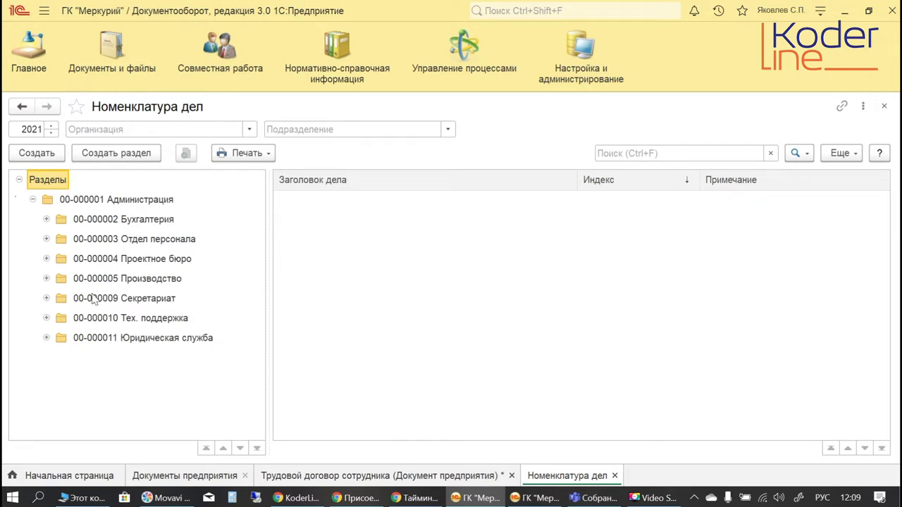
{"action": "left_click", "coordinate": [47, 219]}
{"action": "left_click", "coordinate": [46, 239]}
{"action": "left_click", "coordinate": [138, 239]}
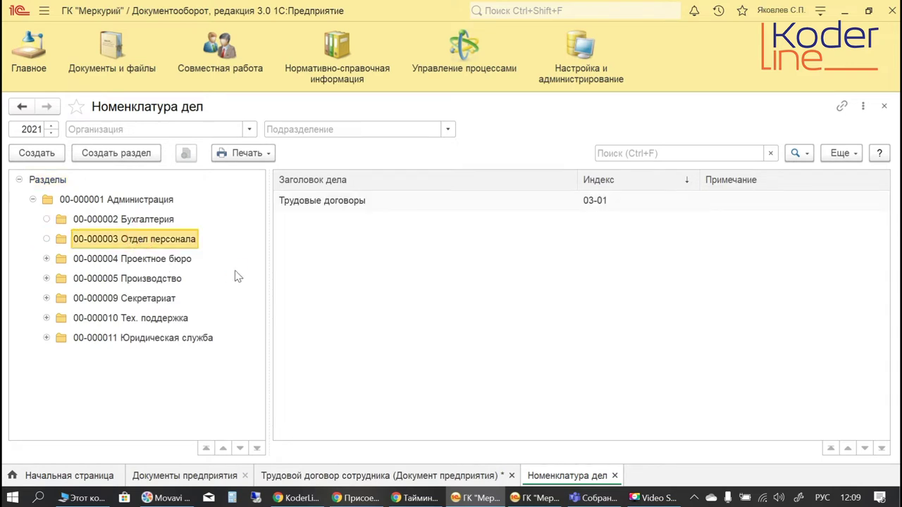
- Open the card of the "Трудовые договоры" case heading with index 03-01 in Отдел персонала
{"action": "left_click", "coordinate": [323, 200]}
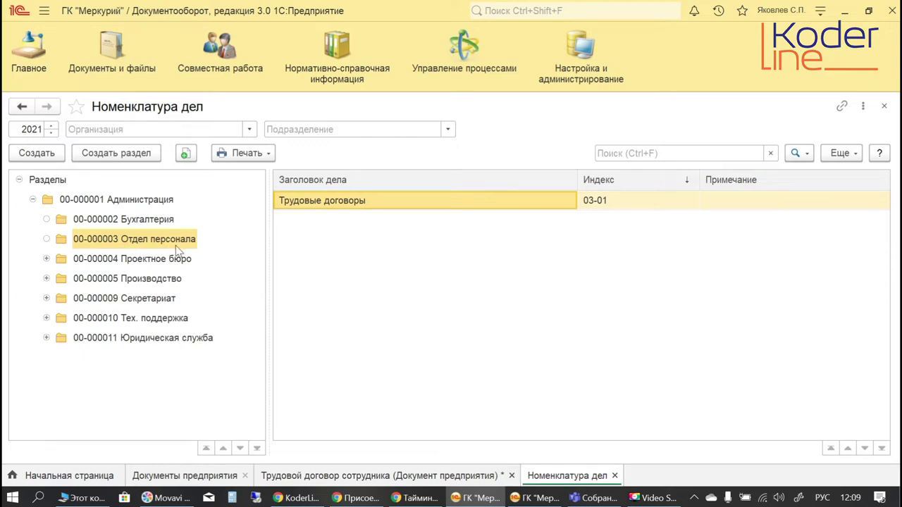
{"action": "left_click", "coordinate": [597, 203]}
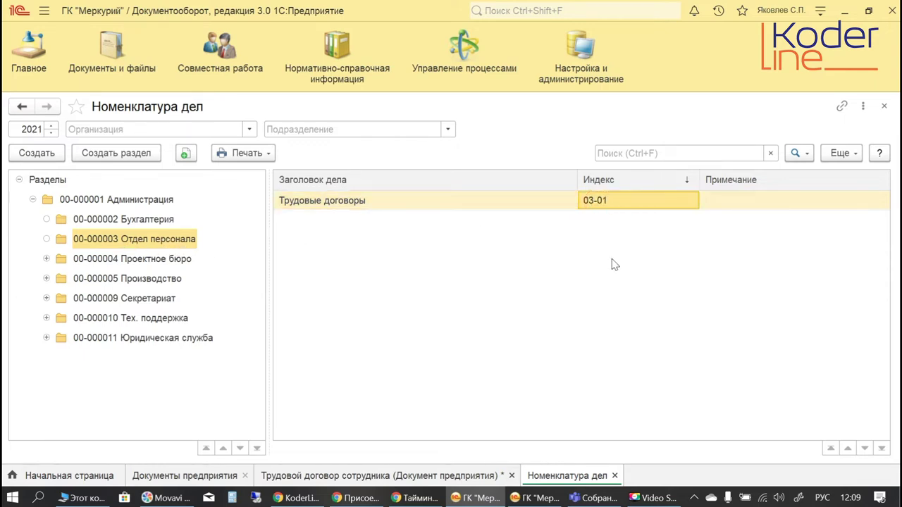
{"action": "left_click", "coordinate": [459, 205]}
{"action": "key", "text": "Return"}
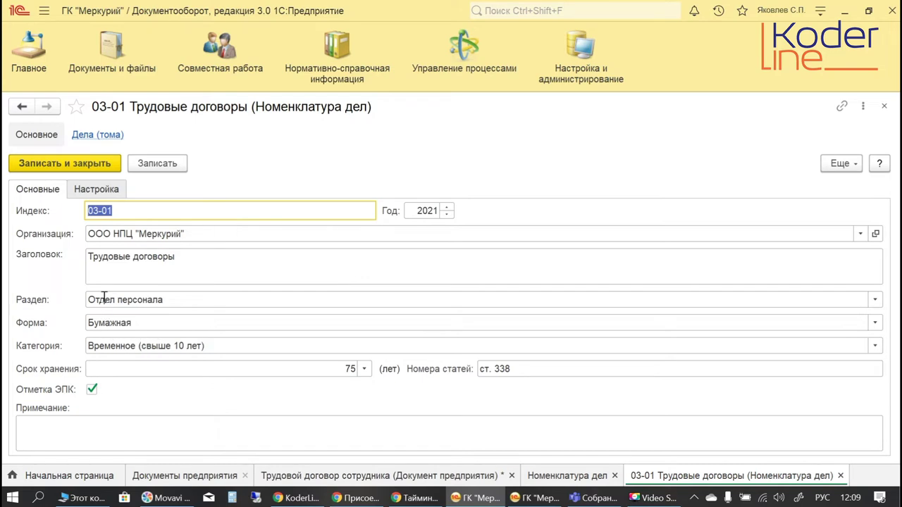
- Examine the available options for Форма, Категория and Срок хранения of the 03-01 heading, keeping the form as Бумажная
{"action": "left_click", "coordinate": [138, 323]}
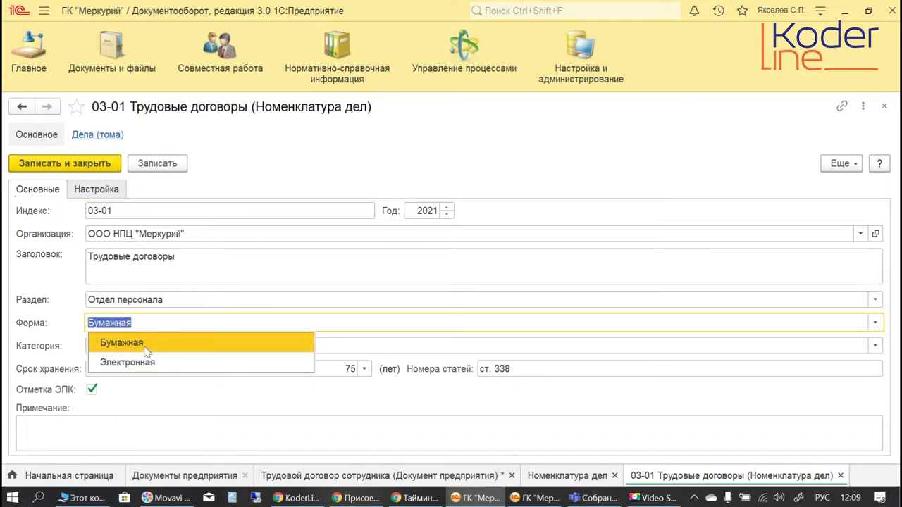
{"action": "left_click", "coordinate": [143, 344]}
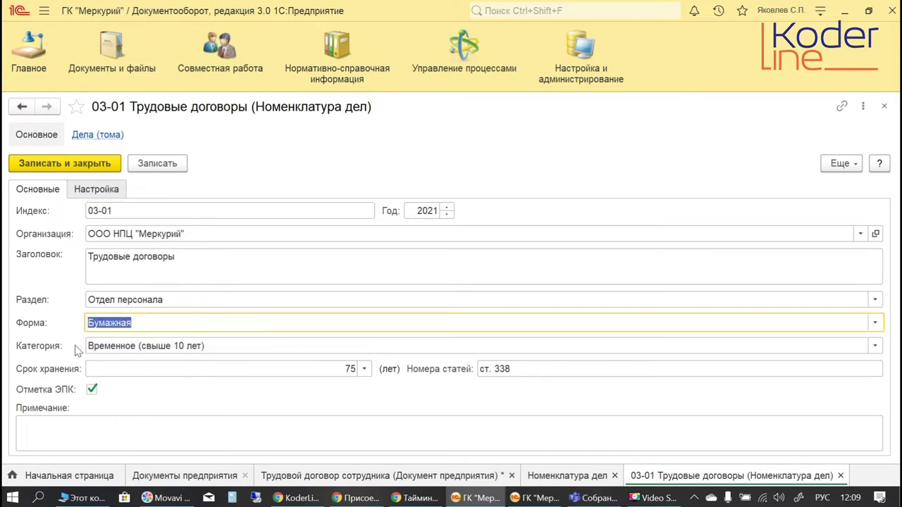
{"action": "left_click", "coordinate": [126, 346]}
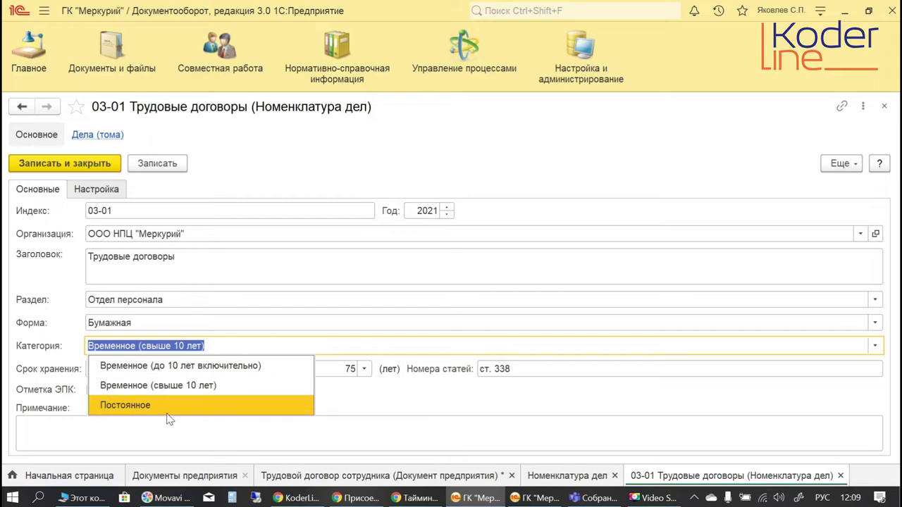
{"action": "left_click", "coordinate": [60, 340]}
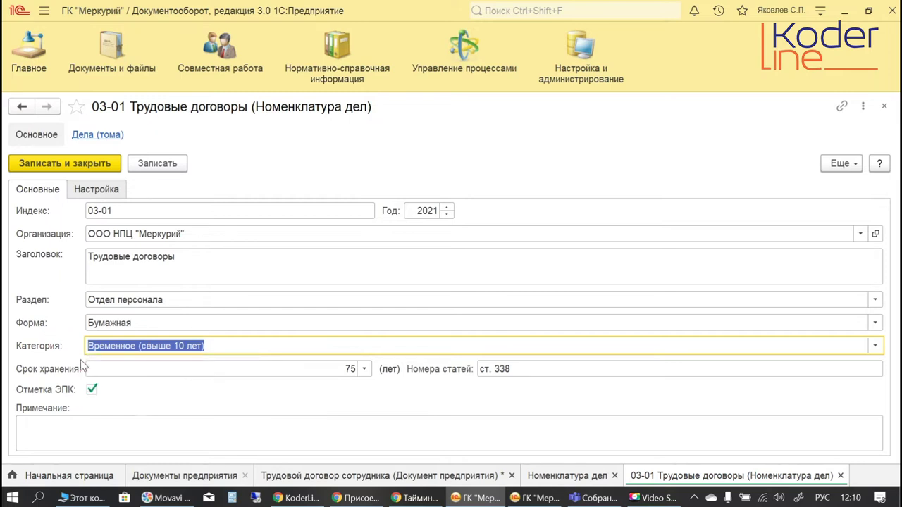
{"action": "left_click", "coordinate": [364, 369]}
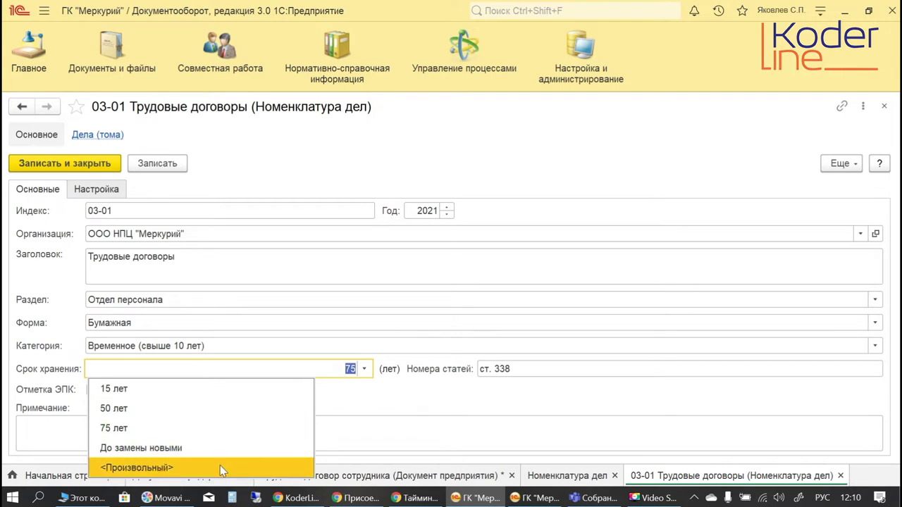
{"action": "left_click", "coordinate": [355, 400]}
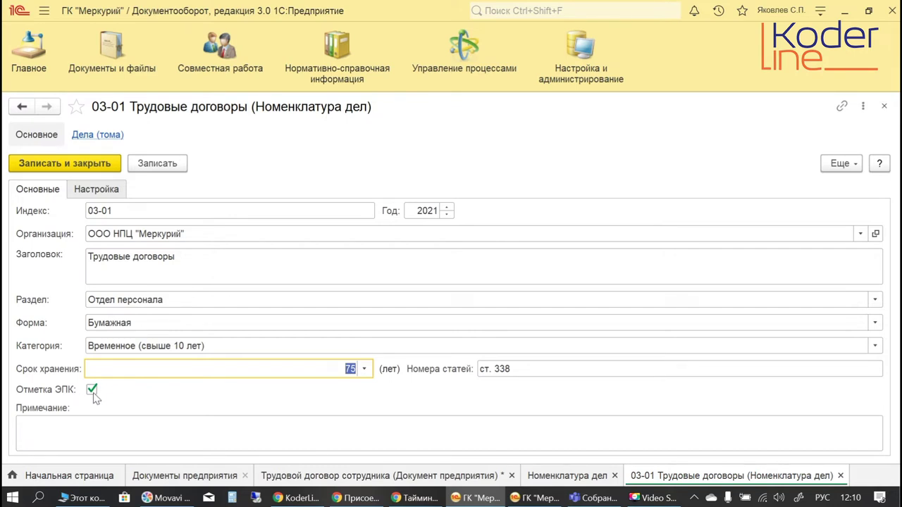
{"action": "mouse_move", "coordinate": [94, 396]}
{"action": "left_click", "coordinate": [111, 196]}
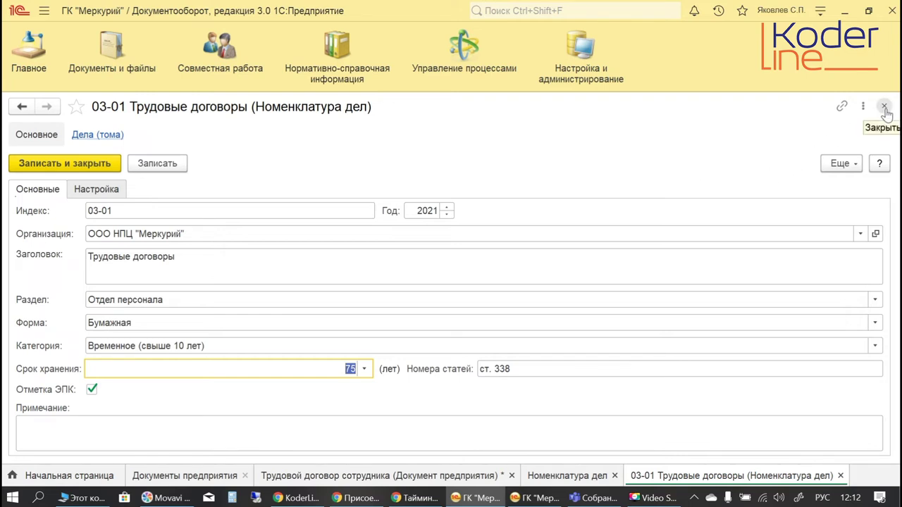
- View the list of documents filed in volume "Трудовые договоры (том №1)" of heading 03-01 and close the volume
{"action": "left_click", "coordinate": [101, 134]}
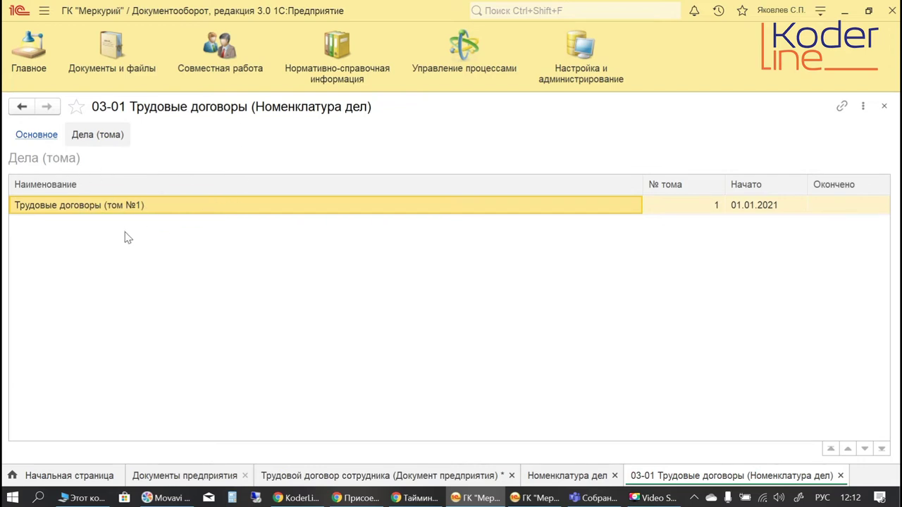
{"action": "double_click", "coordinate": [180, 205]}
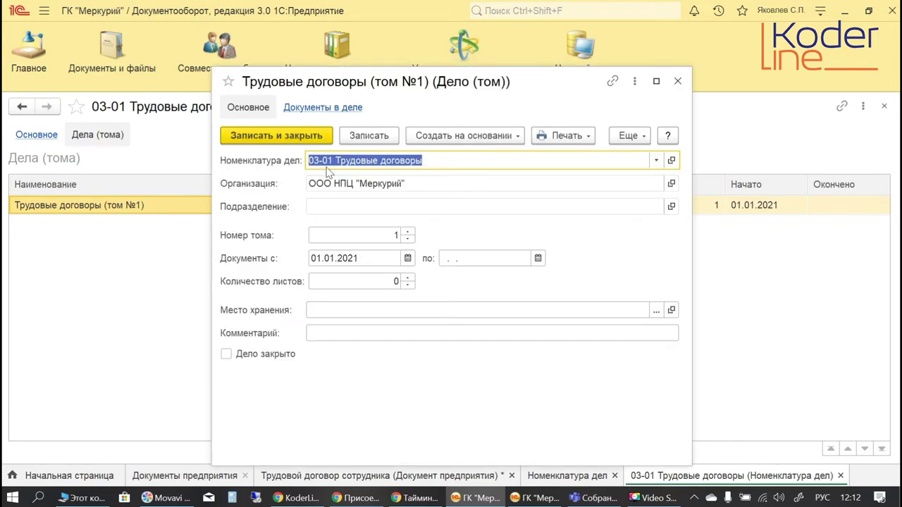
{"action": "left_click", "coordinate": [322, 109]}
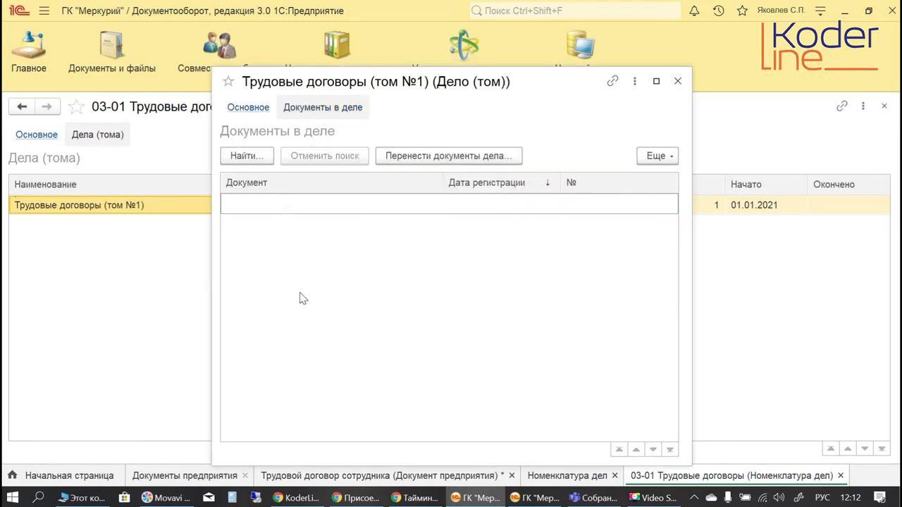
{"action": "left_click", "coordinate": [676, 82]}
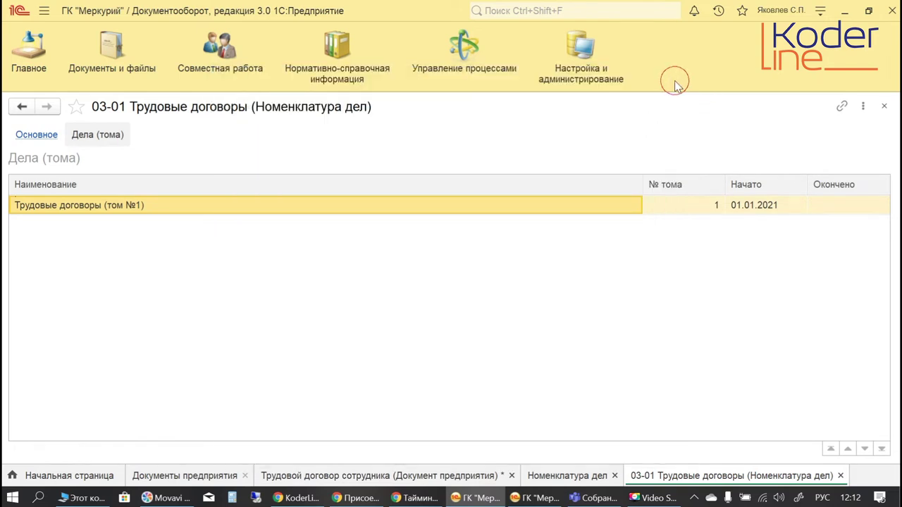
- Switch to the employee's employment contract, save it without closing and dismiss the change notification
{"action": "left_click", "coordinate": [436, 478]}
{"action": "left_click", "coordinate": [169, 162]}
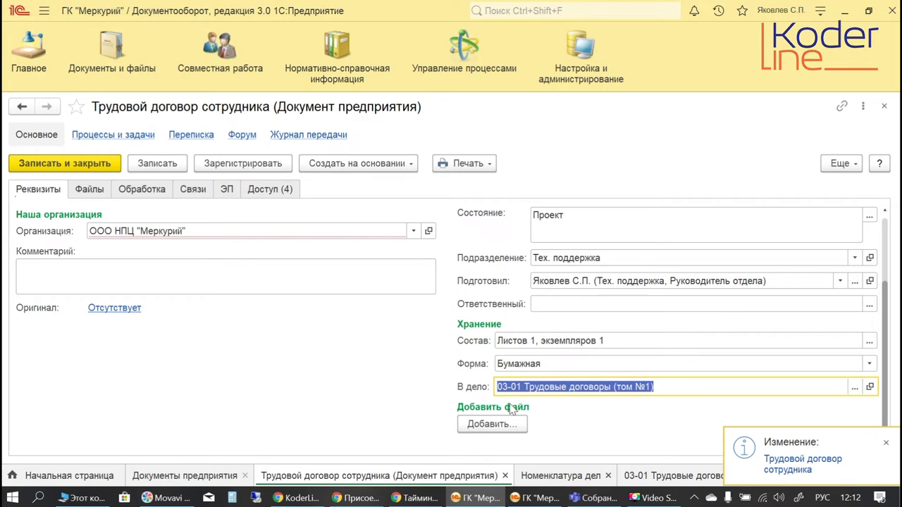
{"action": "left_click", "coordinate": [885, 442]}
- Reopen volume "Трудовые договоры (том №1)" and check that the saved employment contract is among its documents
{"action": "left_click", "coordinate": [713, 477]}
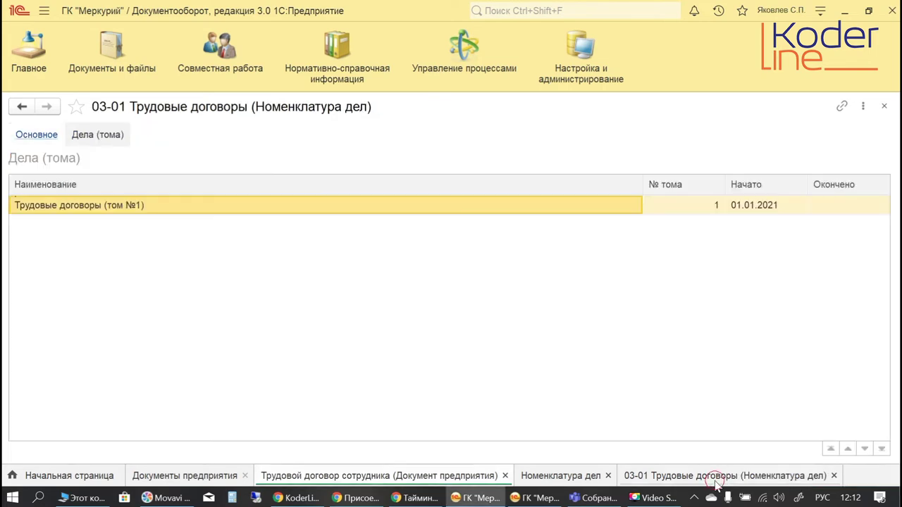
{"action": "left_click", "coordinate": [183, 208]}
{"action": "double_click", "coordinate": [183, 208]}
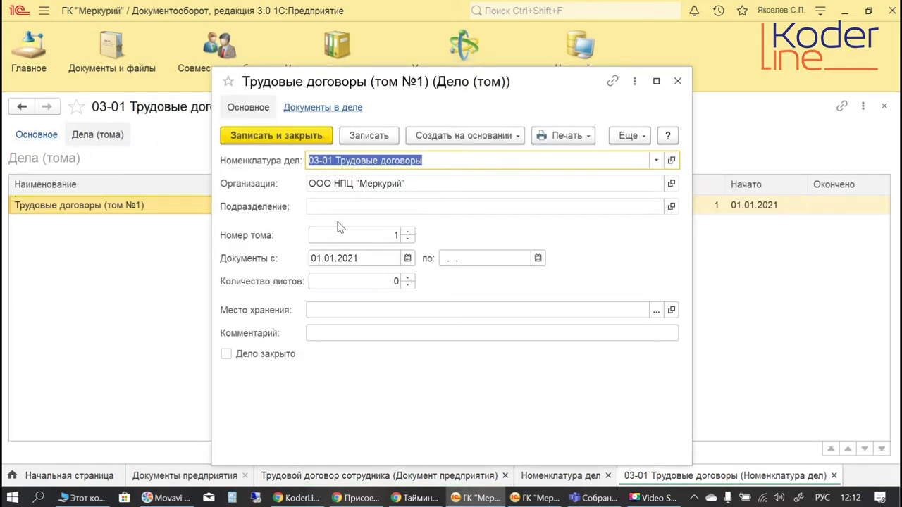
{"action": "left_click", "coordinate": [323, 107]}
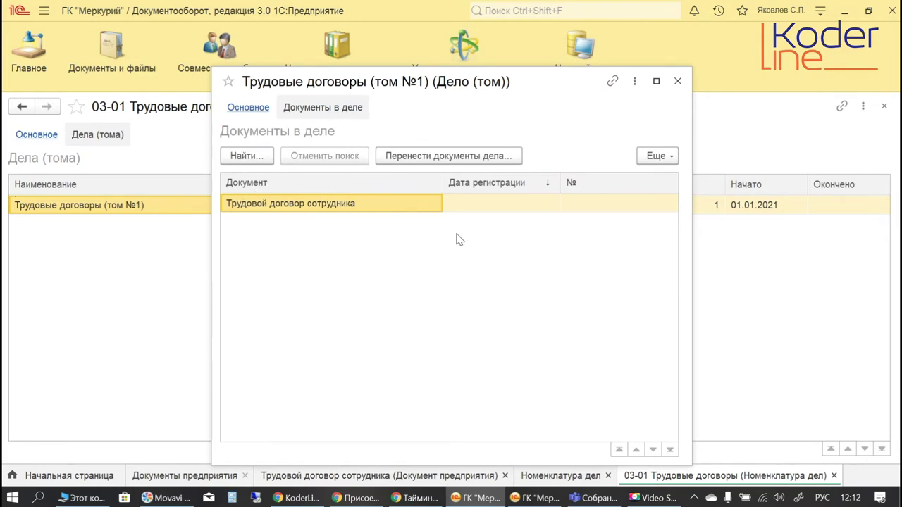
{"action": "left_click", "coordinate": [468, 206]}
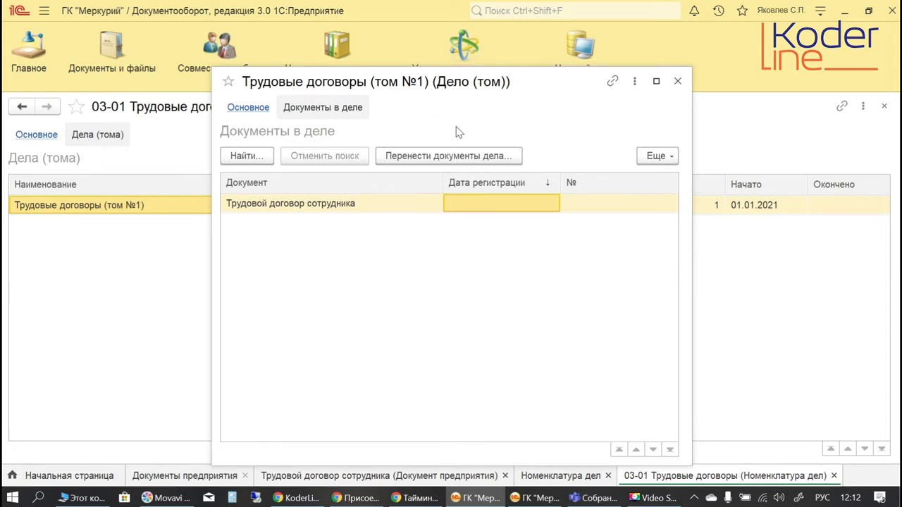
- Try to transfer the documents of "Трудовые договоры (том №1)" and close the volume
{"action": "left_click", "coordinate": [448, 156]}
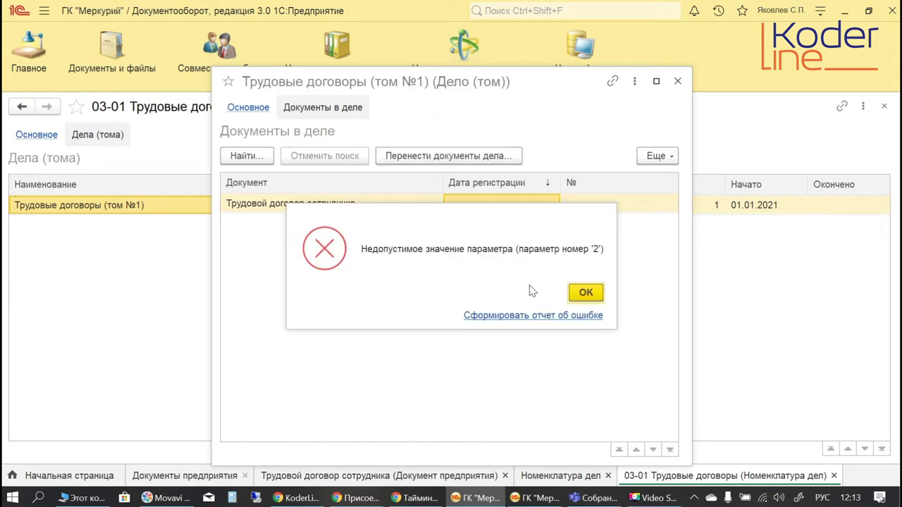
{"action": "left_click", "coordinate": [586, 293]}
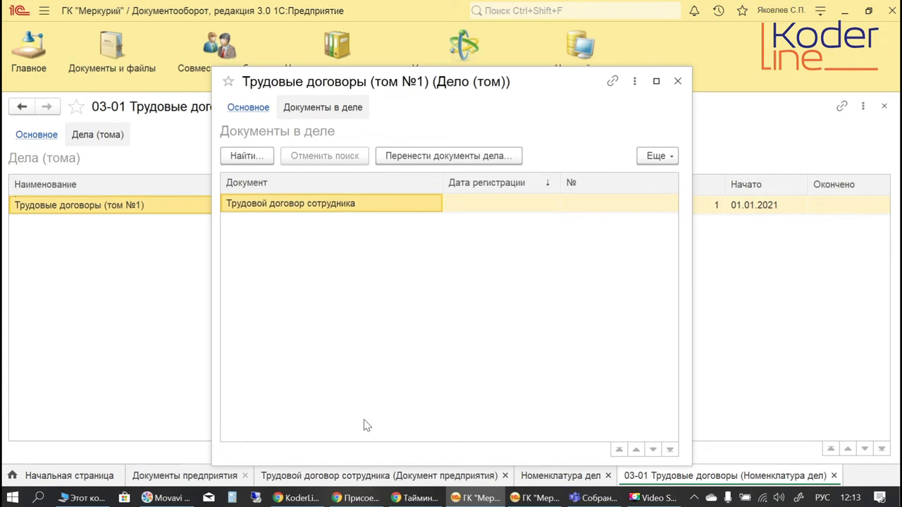
{"action": "left_click", "coordinate": [677, 81]}
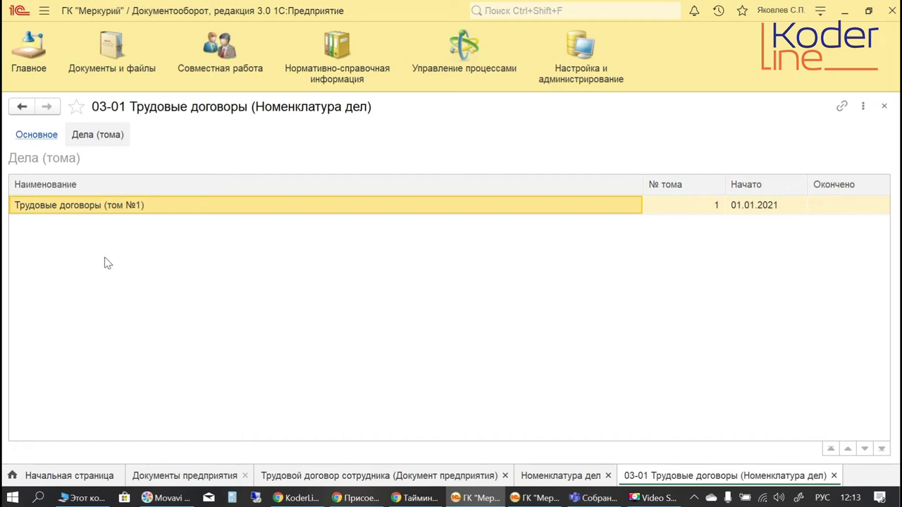
- Return from the 03-01 card to Номенклатура дел, view the case headings of Юридическая служба and close the list
{"action": "left_click", "coordinate": [37, 136]}
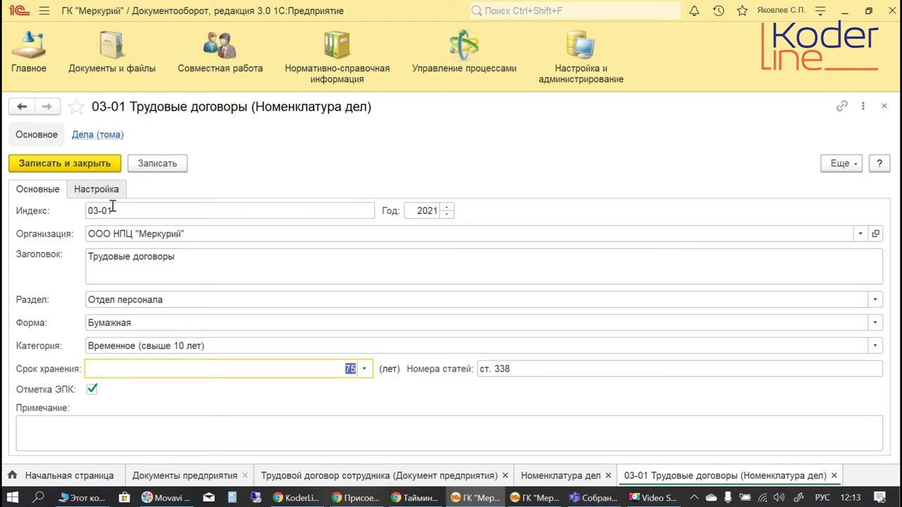
{"action": "left_click", "coordinate": [884, 106]}
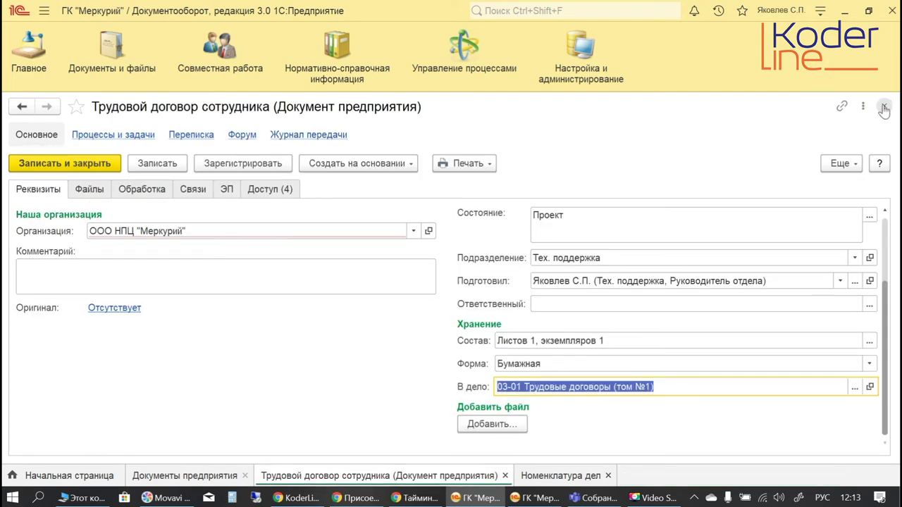
{"action": "left_click", "coordinate": [561, 477]}
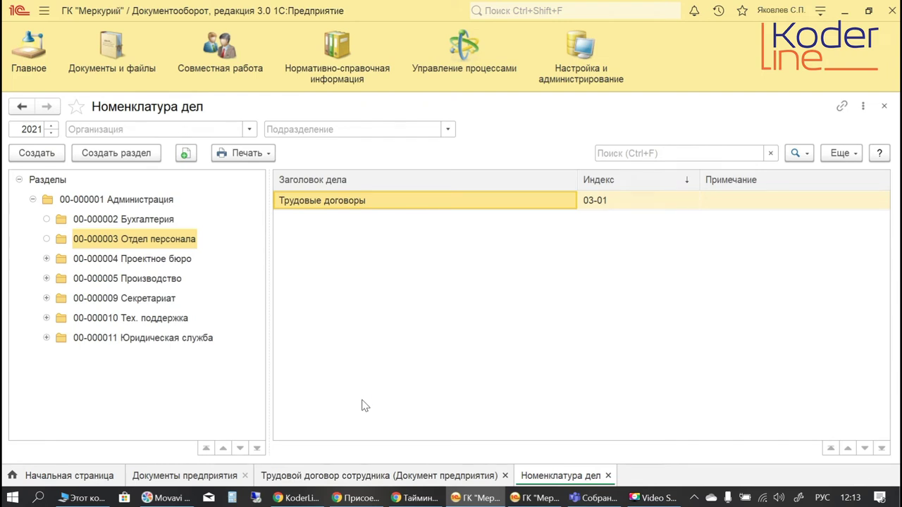
{"action": "left_click", "coordinate": [141, 341]}
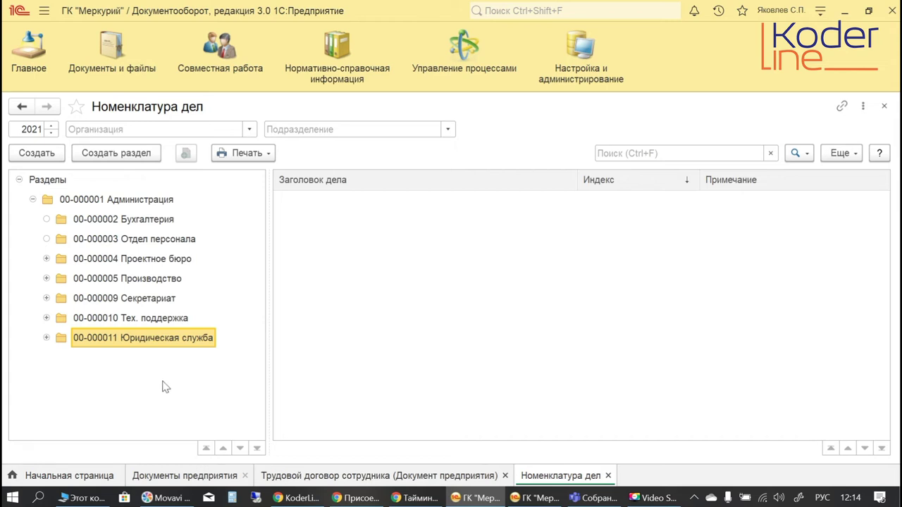
{"action": "left_click", "coordinate": [883, 106]}
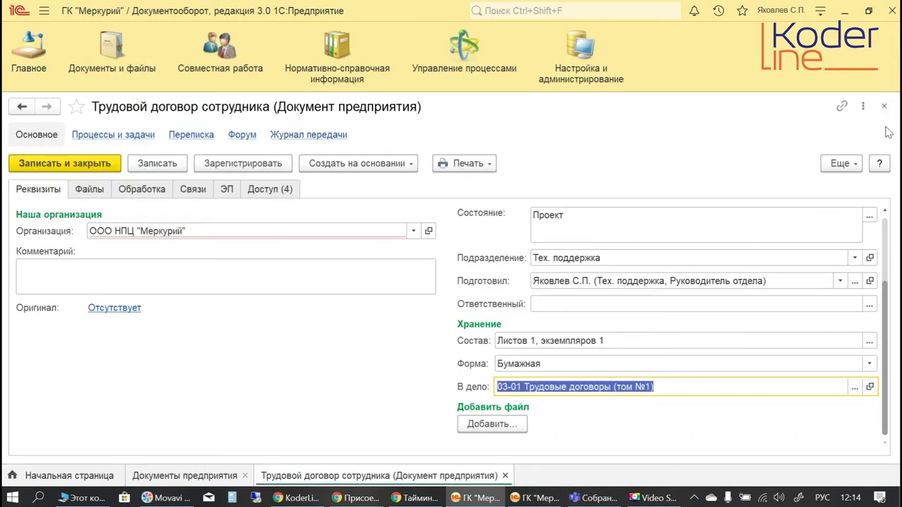
- Find the "Договор поставки" template and create a new enterprise document from it
{"action": "type", "text": "по"}
{"action": "type", "text": "ставки"}
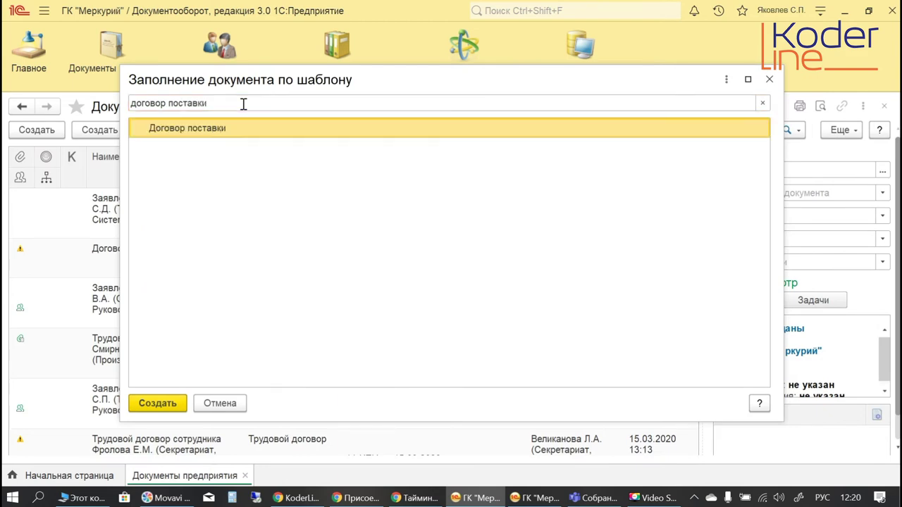
{"action": "double_click", "coordinate": [233, 127]}
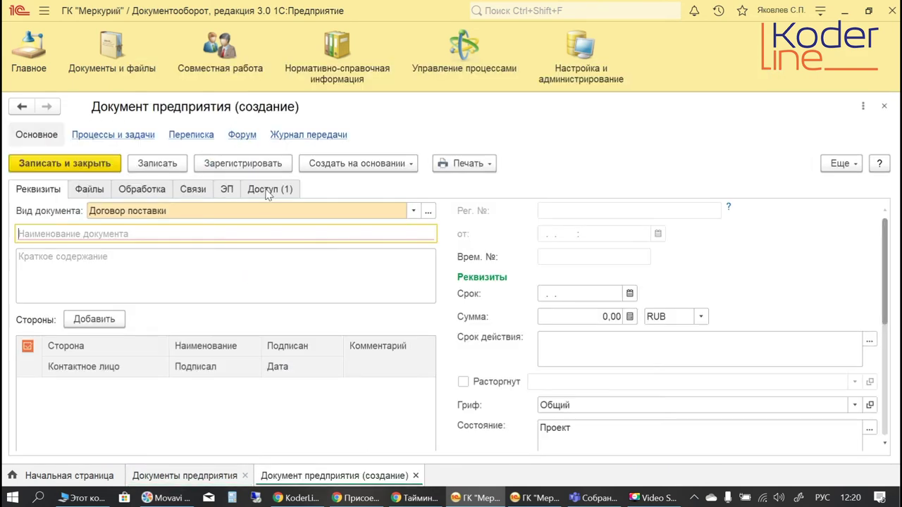
- Name the new document Договор поставки ООО "Ромашка" and try to save it
{"action": "type", "text": "Д"}
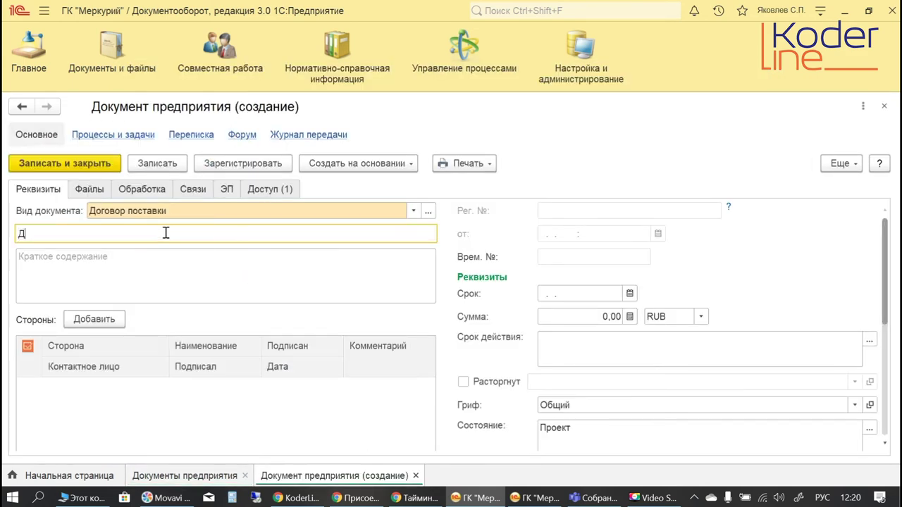
{"action": "type", "text": "оговор постав"}
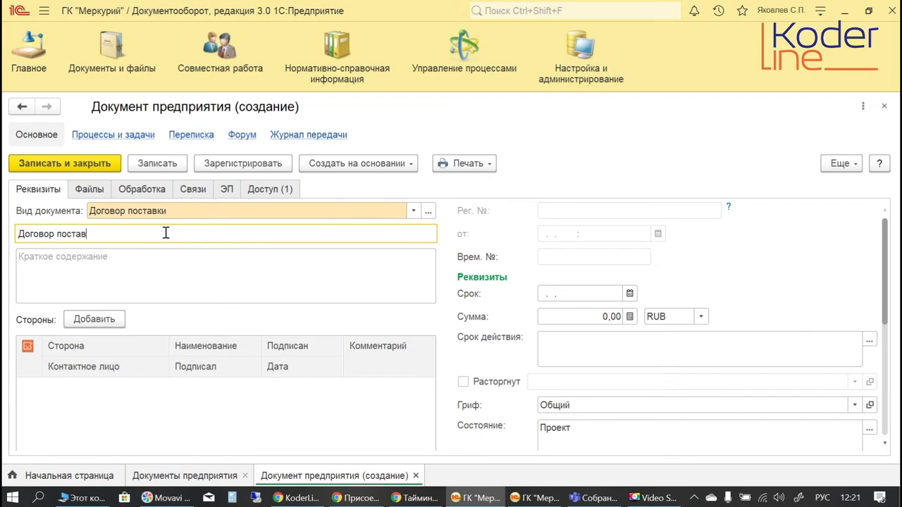
{"action": "type", "text": "ки ООО \"Ромашка\""}
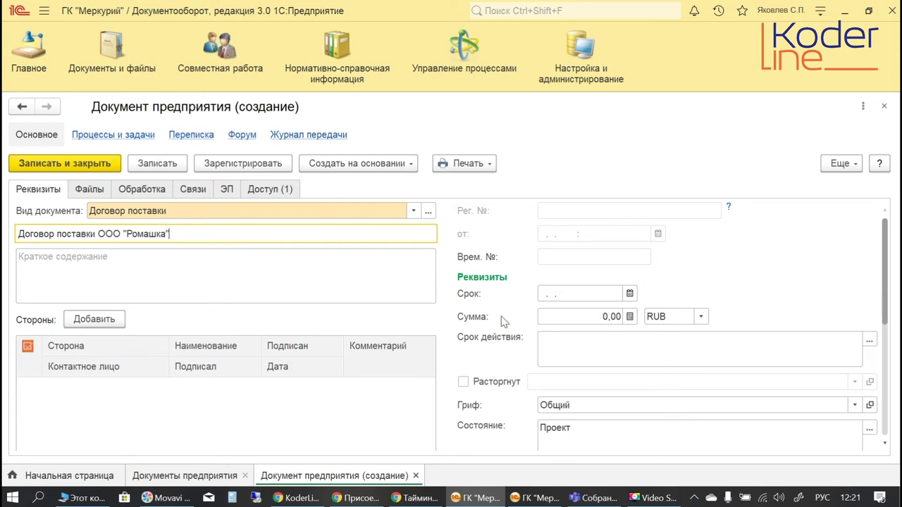
{"action": "left_click", "coordinate": [148, 162]}
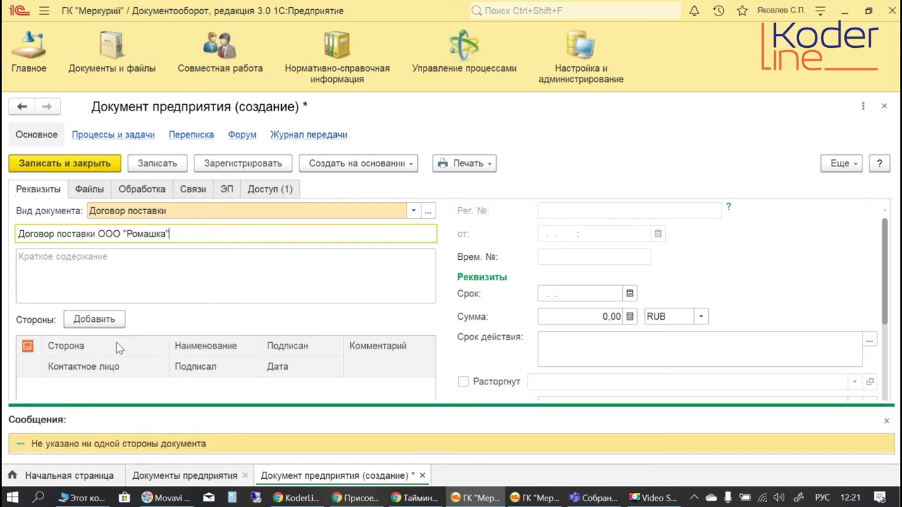
- Add ООО НПЦ "Меркурий" as a party to the supply contract and save it without closing
{"action": "left_click", "coordinate": [94, 267]}
{"action": "left_click", "coordinate": [106, 373]}
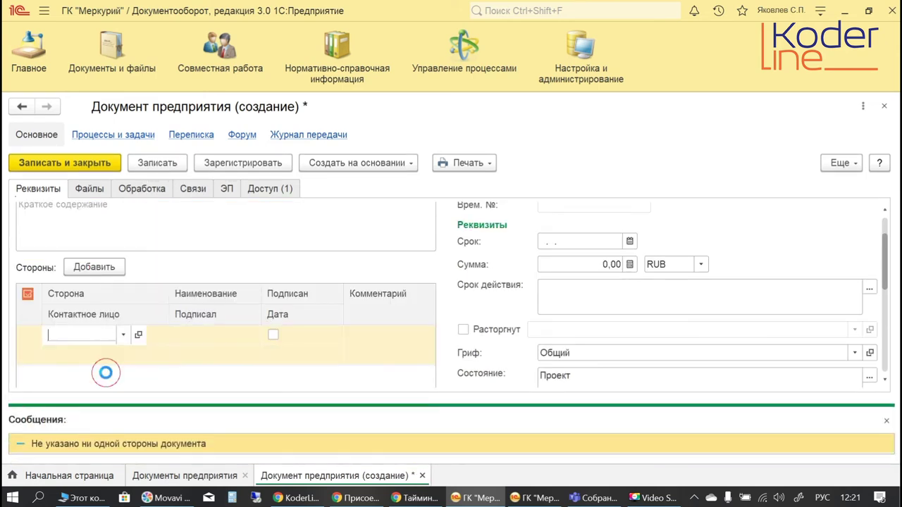
{"action": "left_click", "coordinate": [159, 162]}
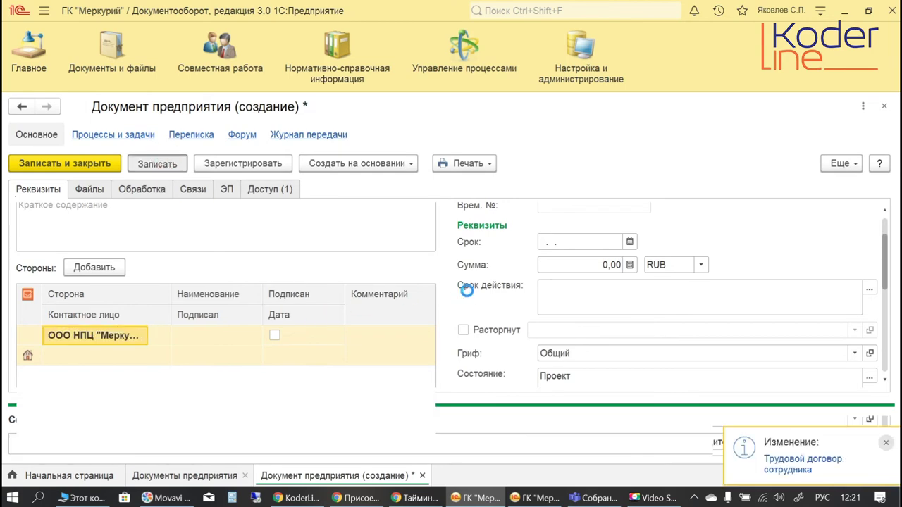
- Look through the data types available for the supply contract's Место хранения and choose Строка
{"action": "left_click", "coordinate": [884, 441]}
{"action": "scroll", "coordinate": [530, 415], "scroll_direction": "down", "scroll_amount": 5}
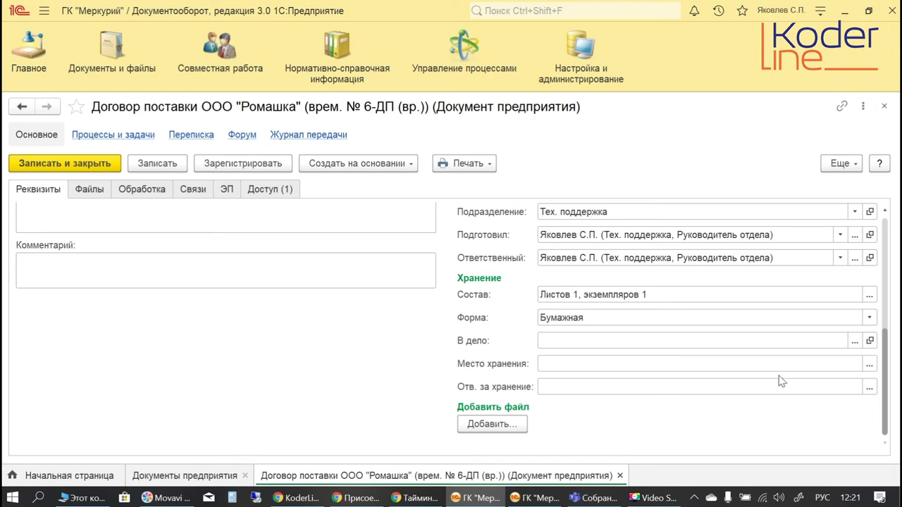
{"action": "left_click", "coordinate": [871, 363]}
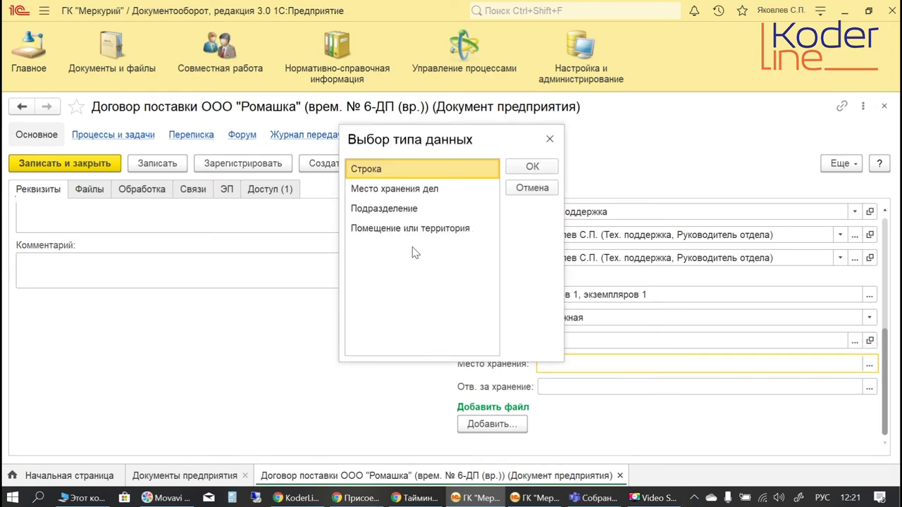
{"action": "left_click", "coordinate": [388, 190]}
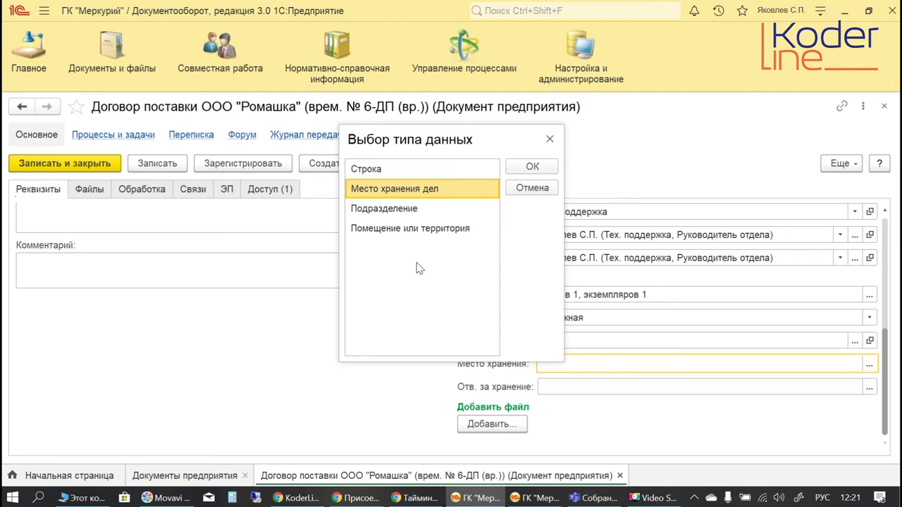
{"action": "left_click", "coordinate": [395, 213]}
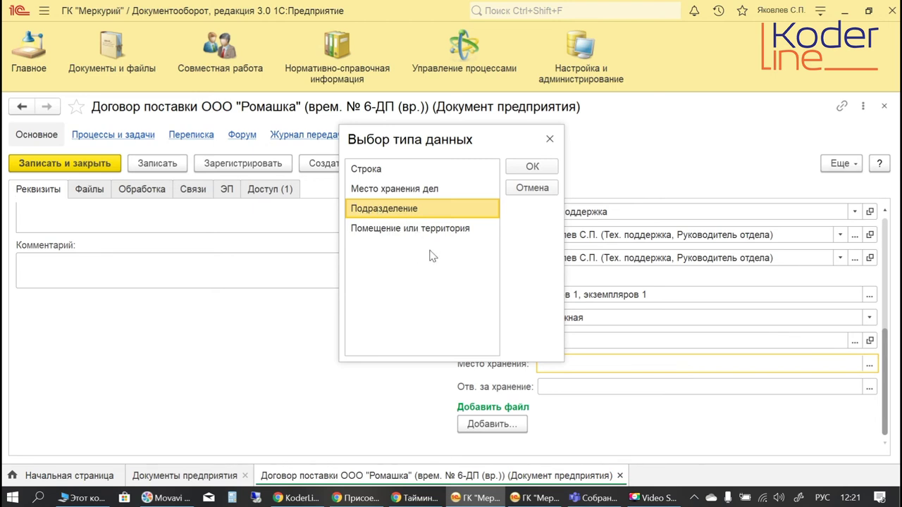
{"action": "left_click", "coordinate": [415, 233]}
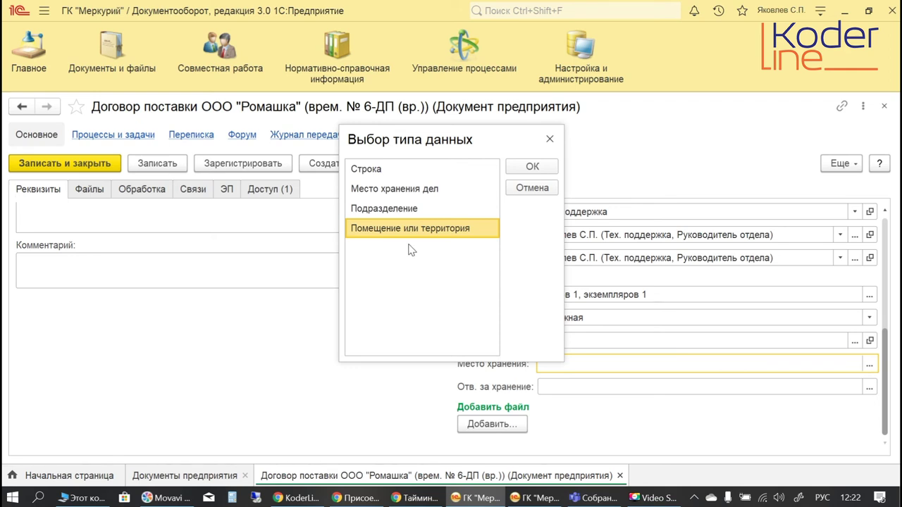
{"action": "left_click", "coordinate": [394, 174]}
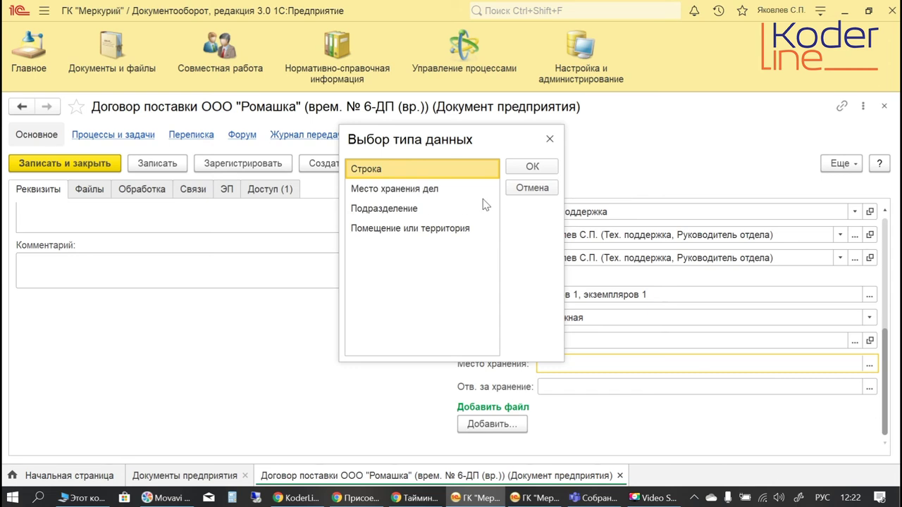
- Enter "В папке в бухгалтерии" as the supply contract's Место хранения
{"action": "left_click", "coordinate": [604, 362]}
{"action": "type", "text": "В "}
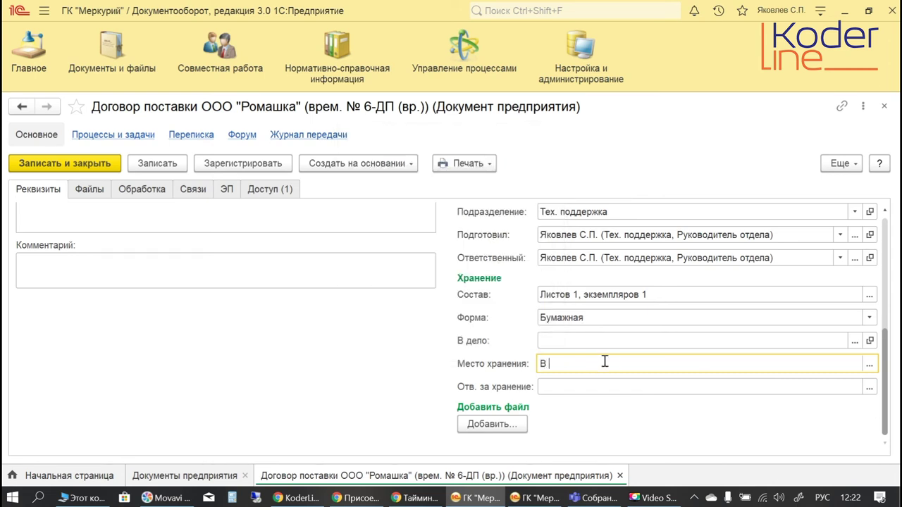
{"action": "type", "text": "папке в бу"}
{"action": "key", "text": "BackSpace"}
{"action": "key", "text": "BackSpace"}
{"action": "type", "text": "в бухгалтерии"}
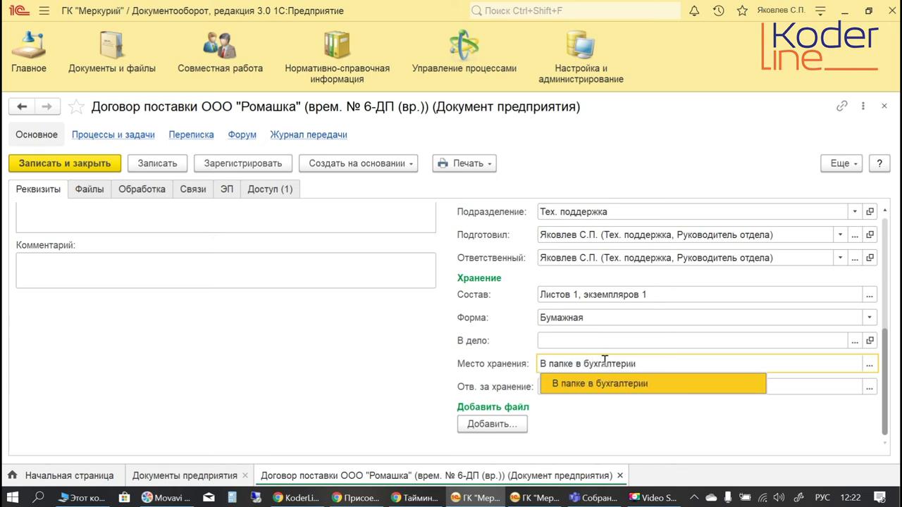
{"action": "left_click", "coordinate": [433, 394]}
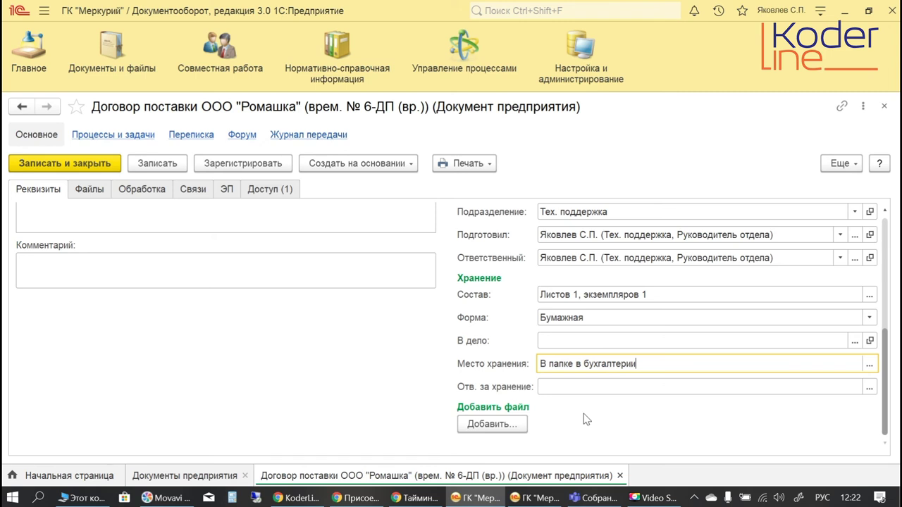
- Assign the Главный бухгалтер from Бухгалтерия, under Администрация, as Отв. за хранение of the supply contract
{"action": "left_click", "coordinate": [582, 388]}
{"action": "left_click", "coordinate": [297, 122]}
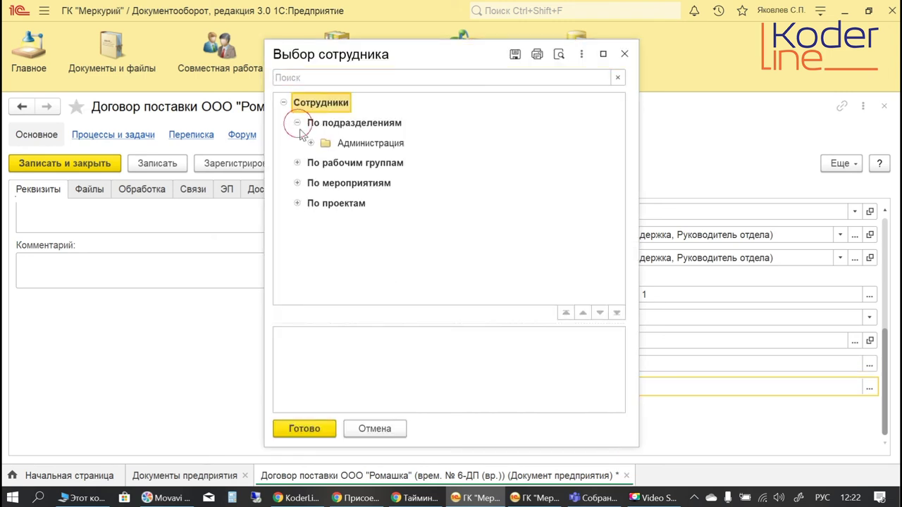
{"action": "left_click", "coordinate": [310, 143]}
{"action": "left_click", "coordinate": [324, 163]}
{"action": "double_click", "coordinate": [409, 184]}
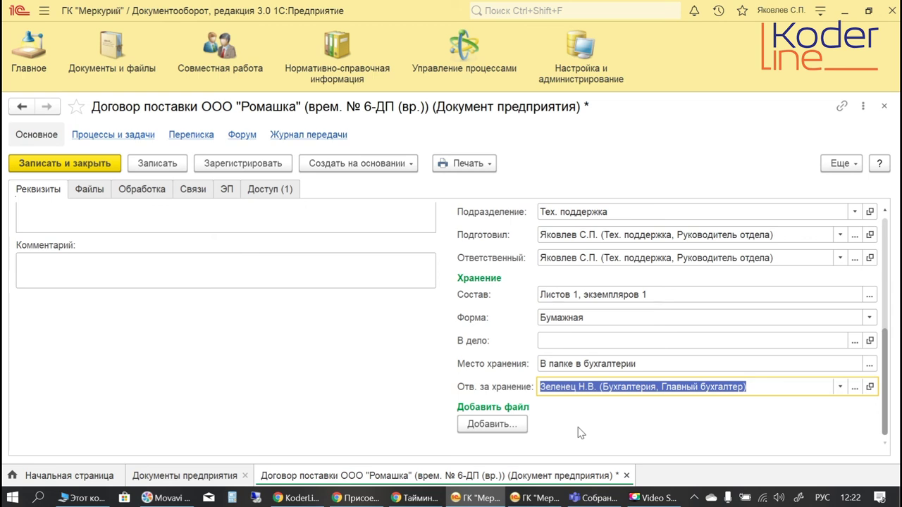
{"action": "left_click", "coordinate": [639, 365]}
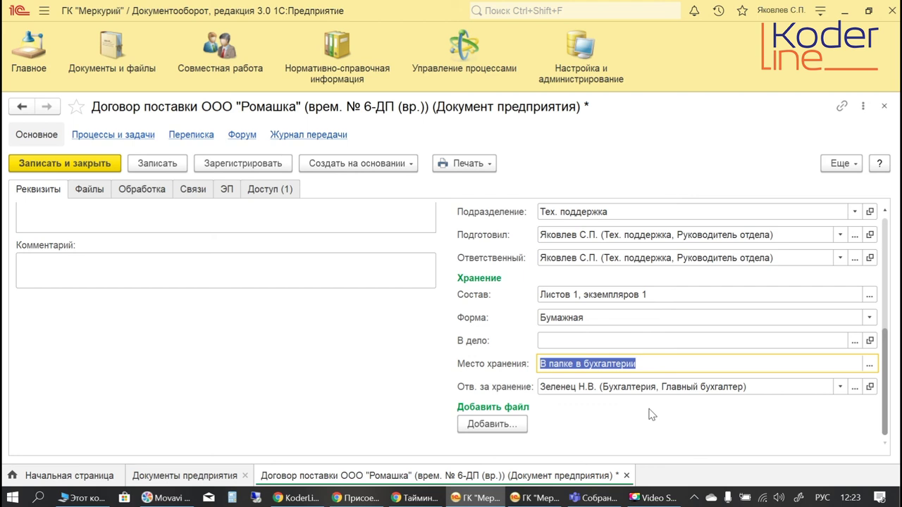
{"action": "scroll", "coordinate": [392, 362], "scroll_direction": "up", "scroll_amount": 6}
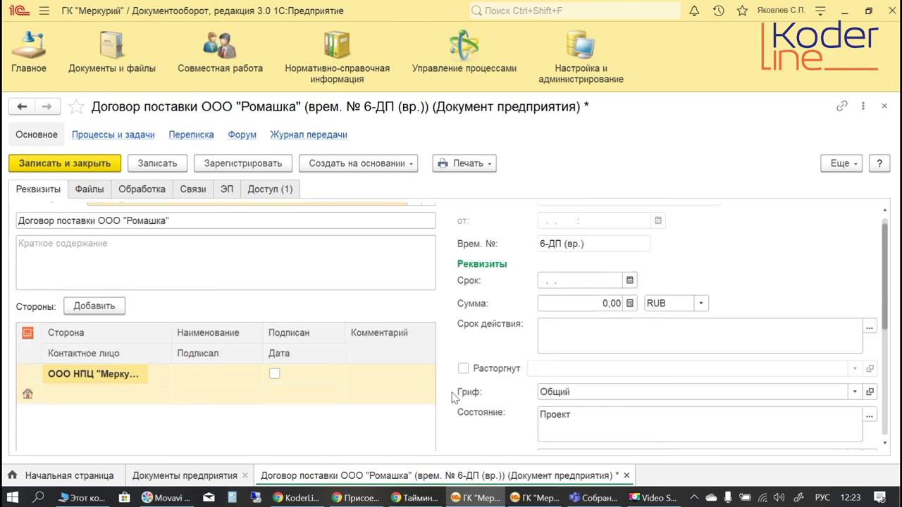
{"action": "scroll", "coordinate": [455, 396], "scroll_direction": "down", "scroll_amount": 5}
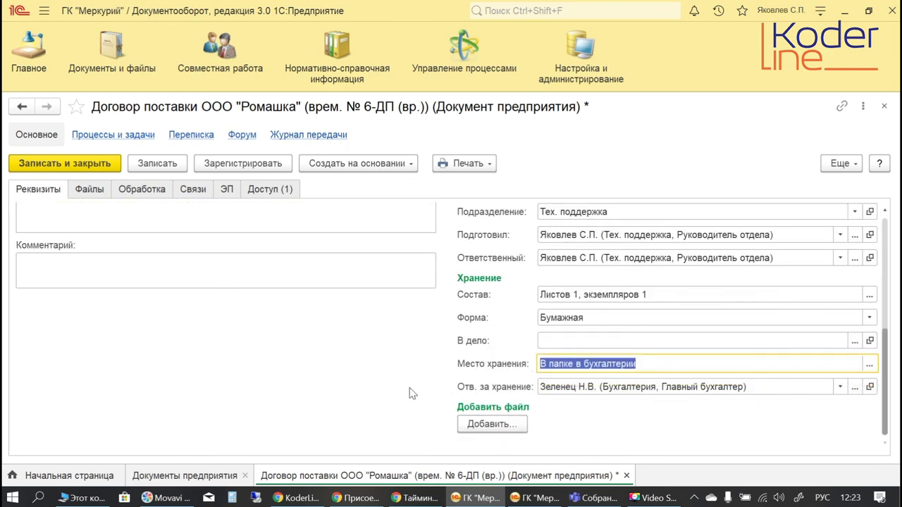